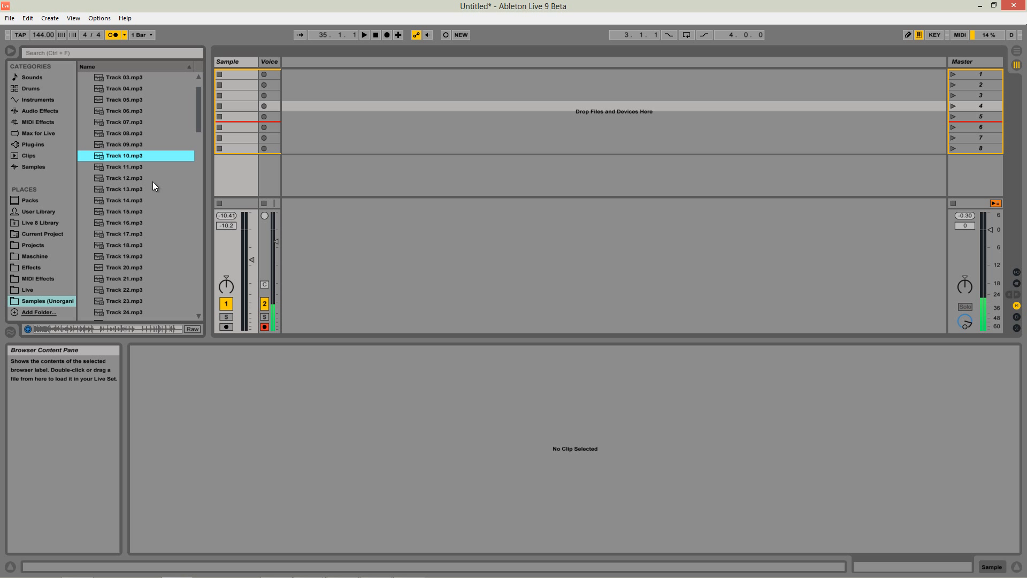
Load Track 19.mp3 into the first slot of the Sample track and launch the clip.
{"action": "left_click", "coordinate": [133, 187]}
{"action": "left_click", "coordinate": [132, 257]}
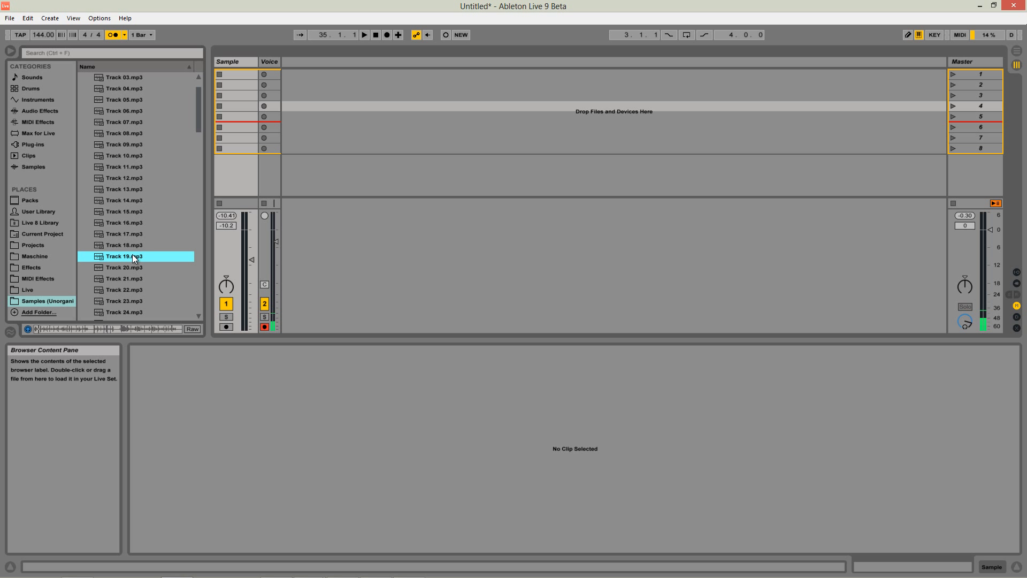
{"action": "left_click_drag", "start_coordinate": [231, 214], "coordinate": [240, 75]}
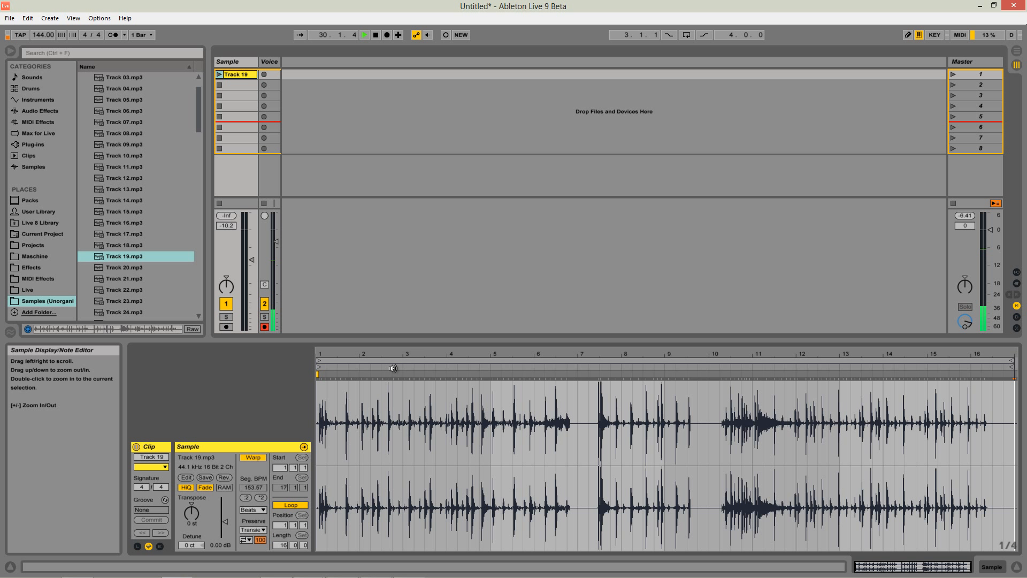
{"action": "left_click", "coordinate": [220, 74]}
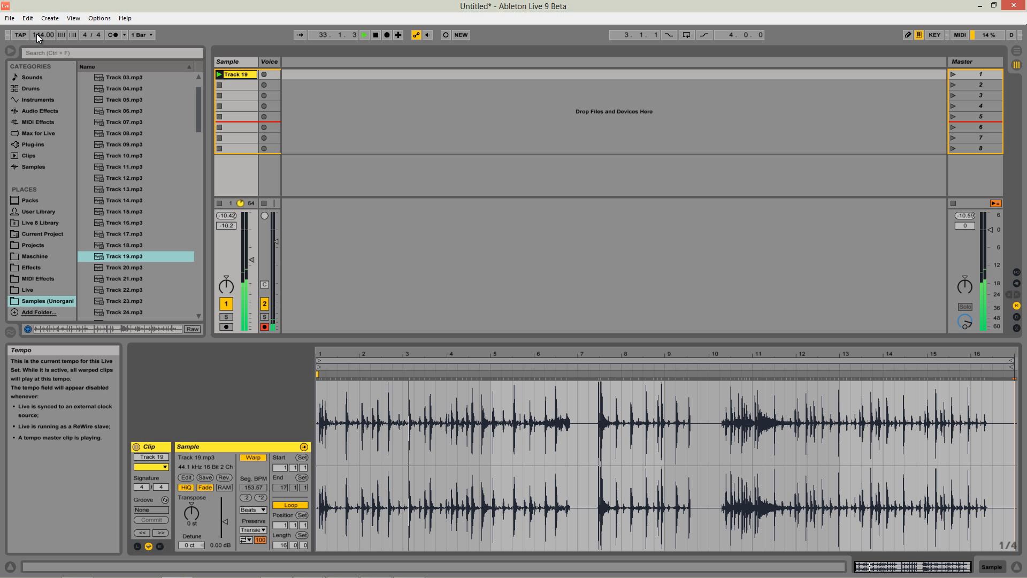
Add a warp marker on the first transient of Track 19, align it with 1.1.1, and audition the clip.
{"action": "left_click_drag", "start_coordinate": [328, 351], "coordinate": [546, 353]}
{"action": "double_click", "coordinate": [448, 375]}
{"action": "mouse_move", "coordinate": [446, 353]}
{"action": "left_mouse_down"}
{"action": "mouse_move", "coordinate": [320, 354]}
{"action": "mouse_move", "coordinate": [317, 374]}
{"action": "left_mouse_up"}
{"action": "double_click", "coordinate": [318, 375]}
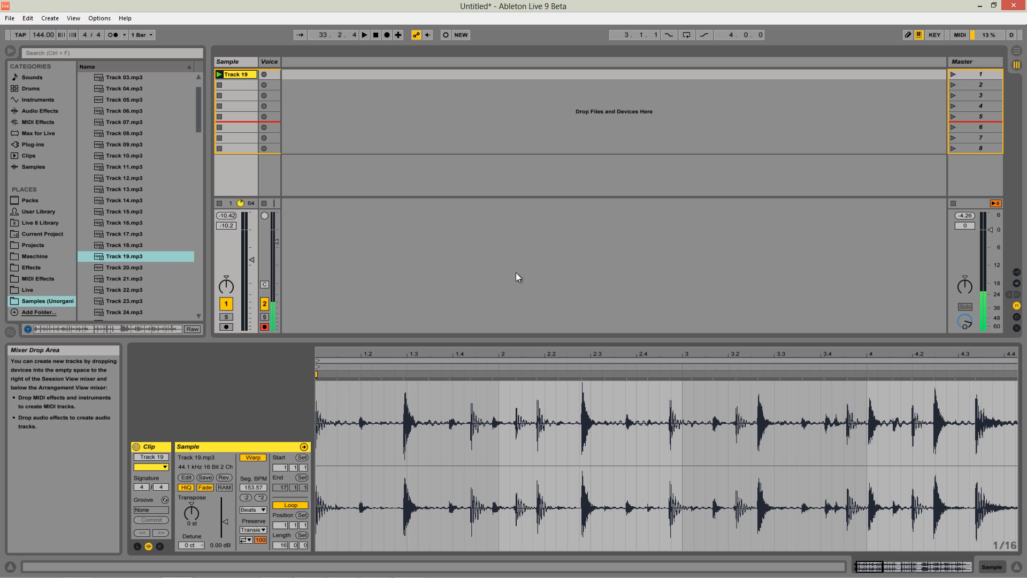
{"action": "key", "text": "space"}
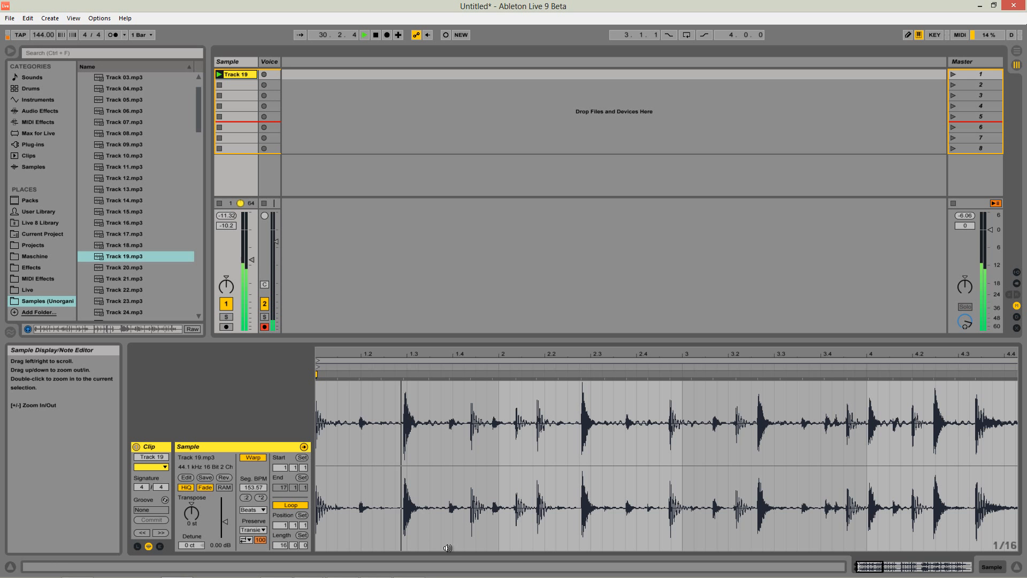
{"action": "left_click_drag", "start_coordinate": [619, 355], "coordinate": [595, 327]}
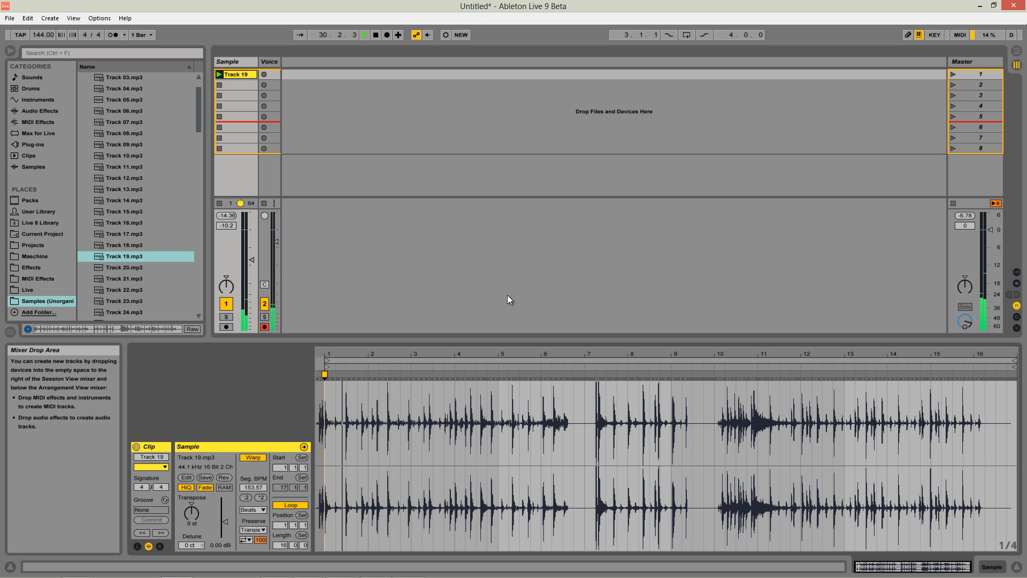
Add a warp marker on the transient near 4.4.2, move it to the start of bar 3, and set the loop length to two bars.
{"action": "left_click", "coordinate": [492, 374]}
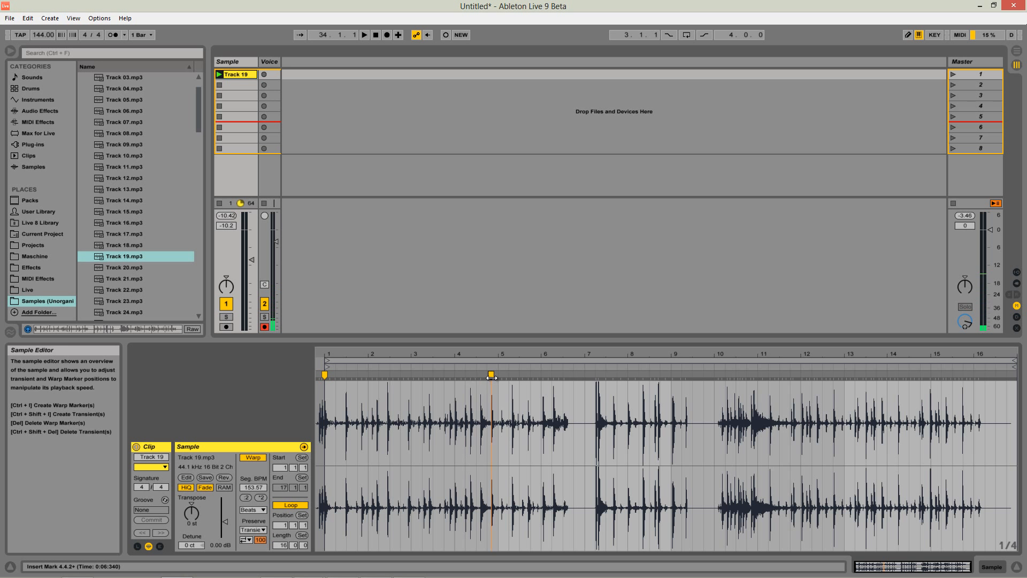
{"action": "left_click_drag", "start_coordinate": [491, 375], "coordinate": [412, 376]}
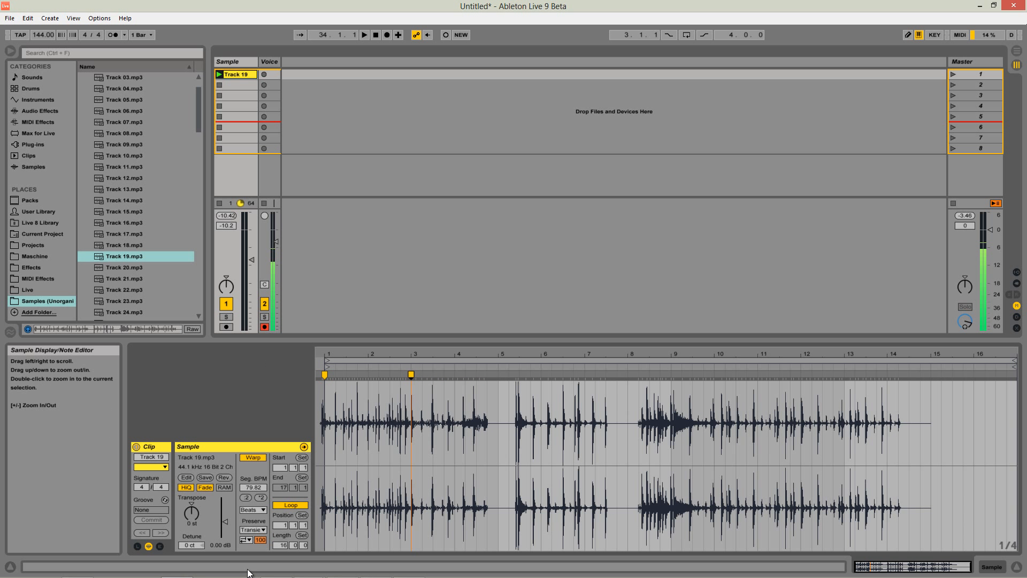
{"action": "key", "text": "Return"}
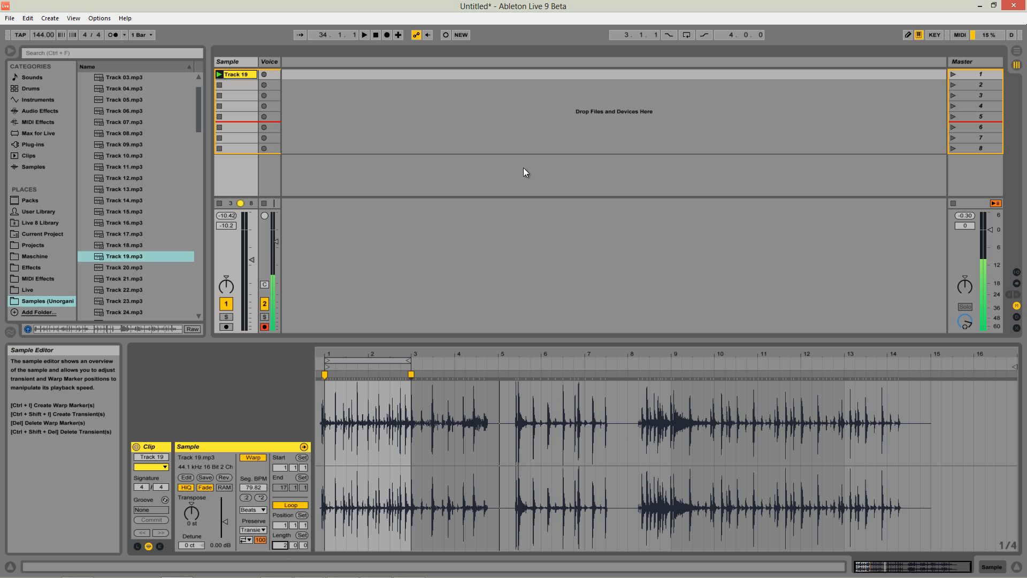
Set the project tempo to 95 BPM and play back the two-bar Track 19 loop.
{"action": "key", "text": "space"}
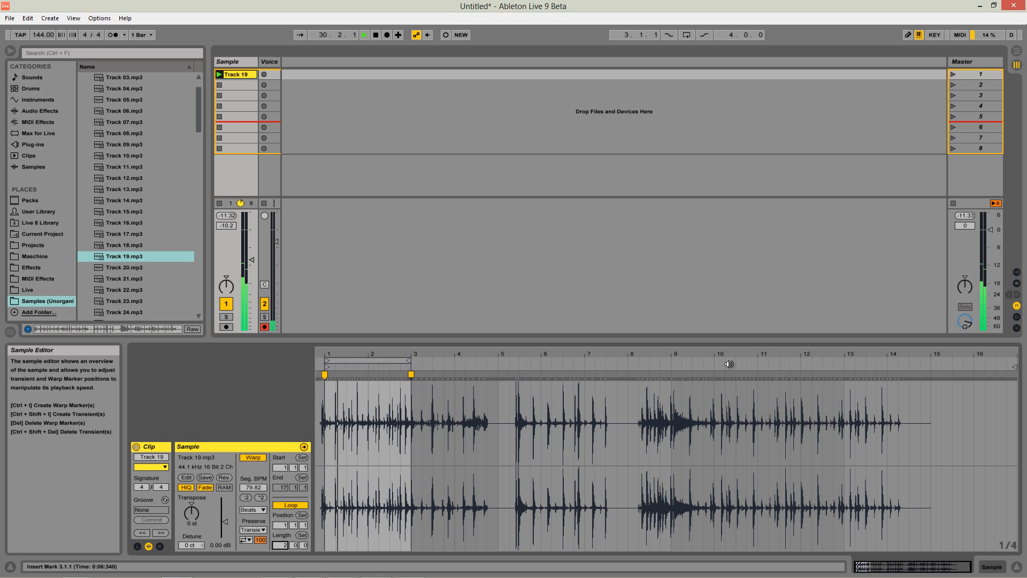
{"action": "key", "text": "space"}
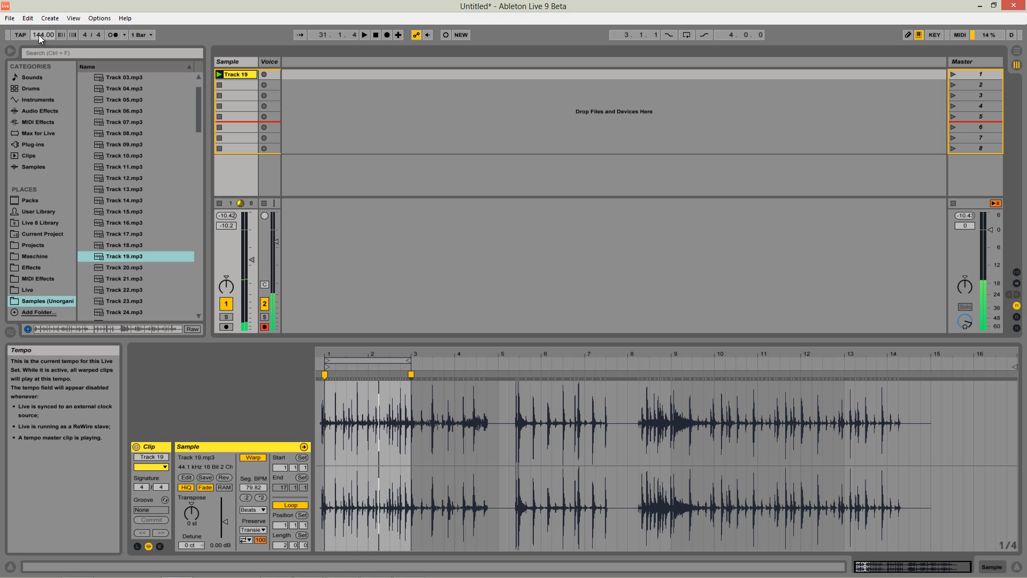
{"action": "key", "text": "space"}
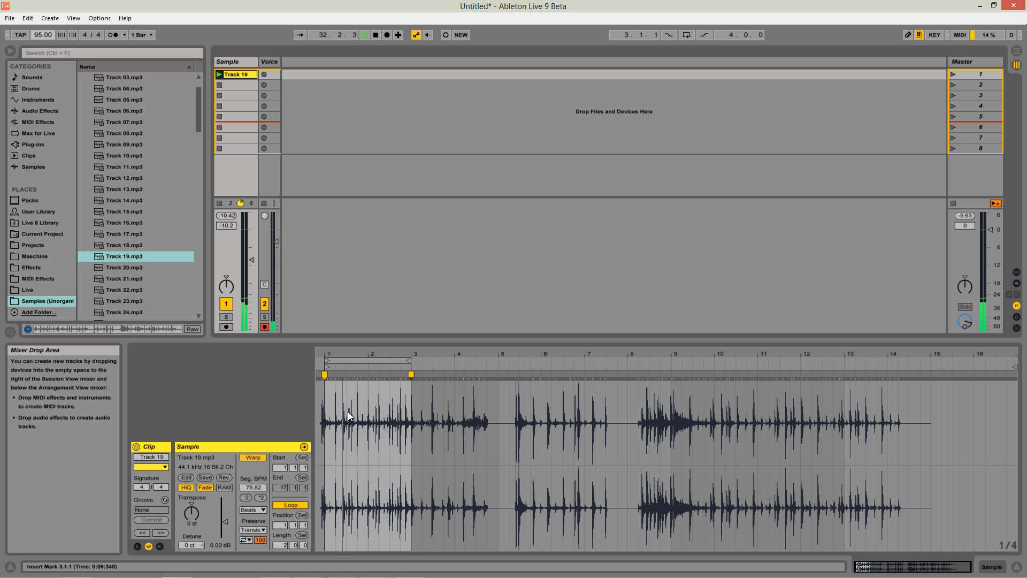
Set the project tempo to 79 BPM and audition the Track 19 loop at that speed.
{"action": "key", "text": "space"}
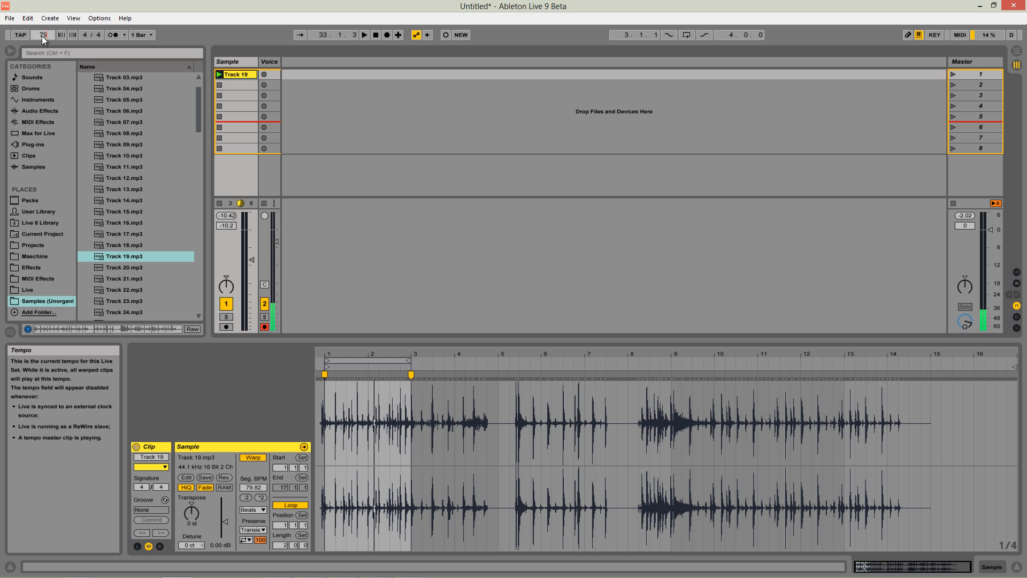
{"action": "left_click", "coordinate": [363, 35]}
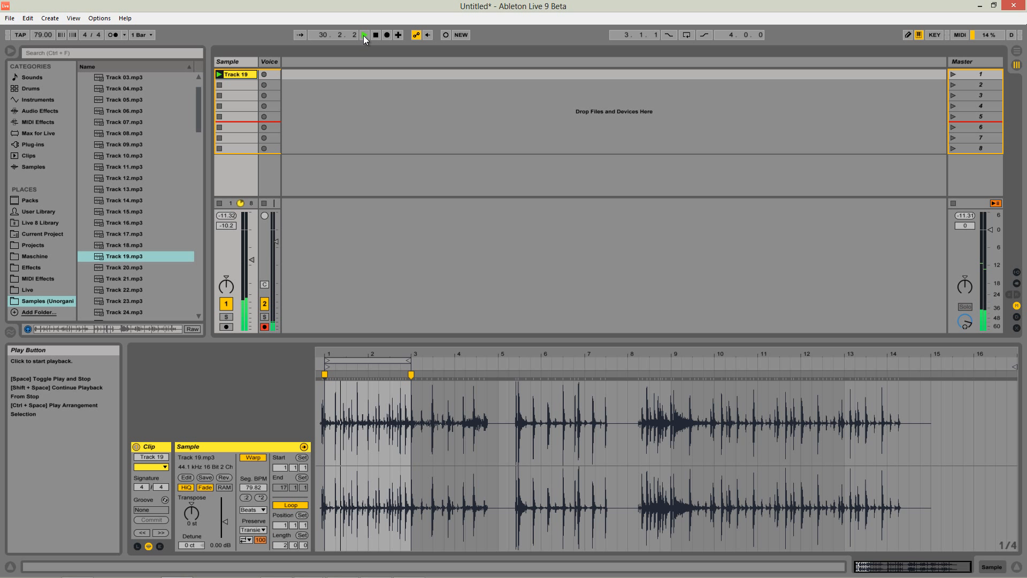
{"action": "left_click", "coordinate": [375, 35]}
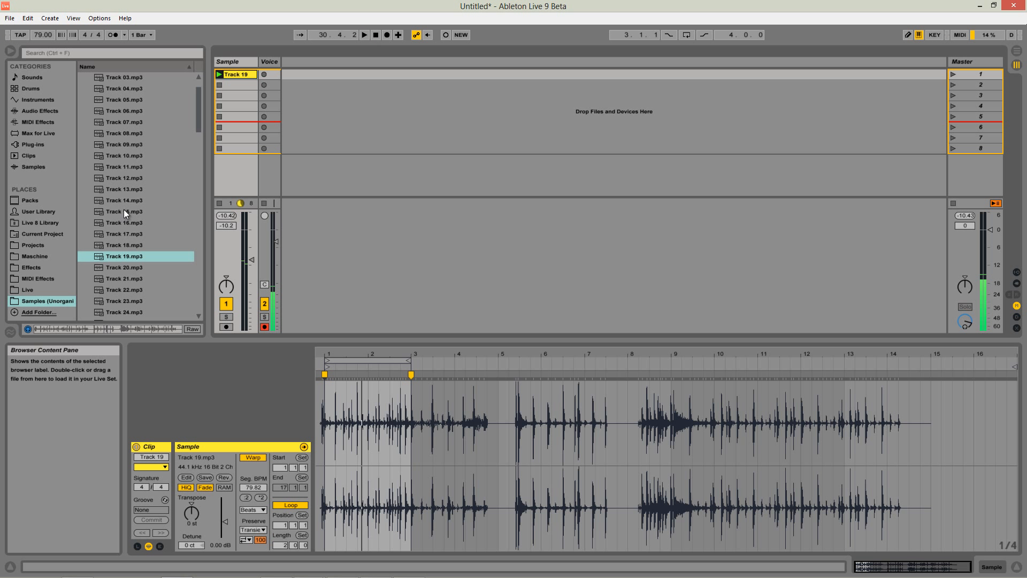
Load Track 11.mp3 into the second slot of the Sample track and launch the clip.
{"action": "left_click", "coordinate": [105, 246]}
{"action": "left_click", "coordinate": [118, 258]}
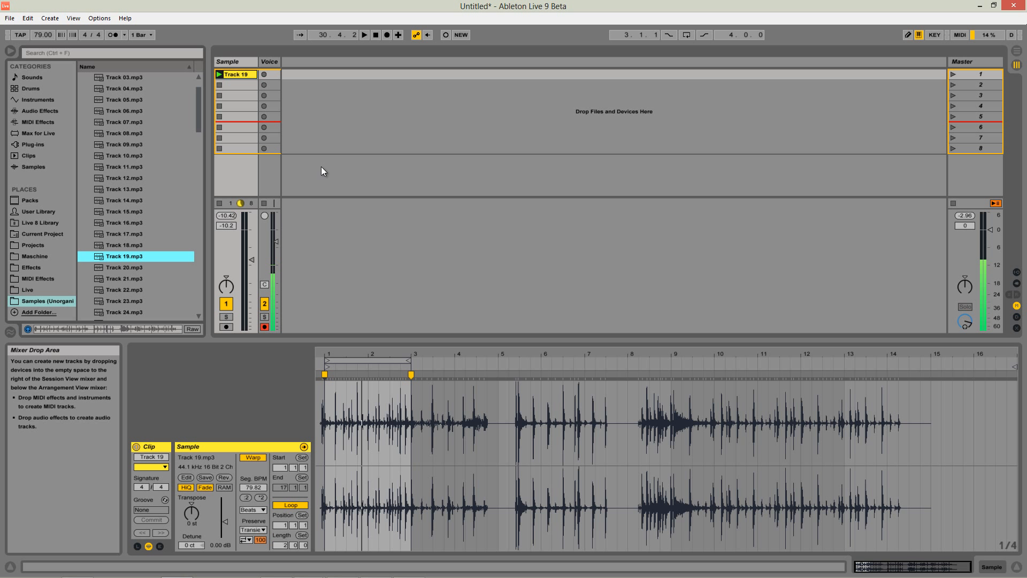
{"action": "left_click", "coordinate": [163, 166]}
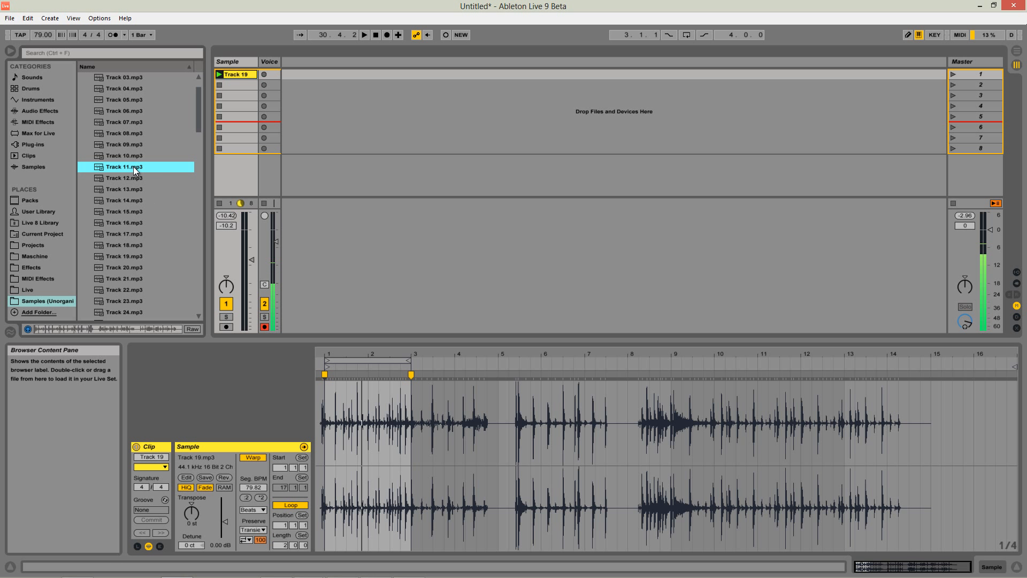
{"action": "left_click_drag", "start_coordinate": [133, 166], "coordinate": [238, 86]}
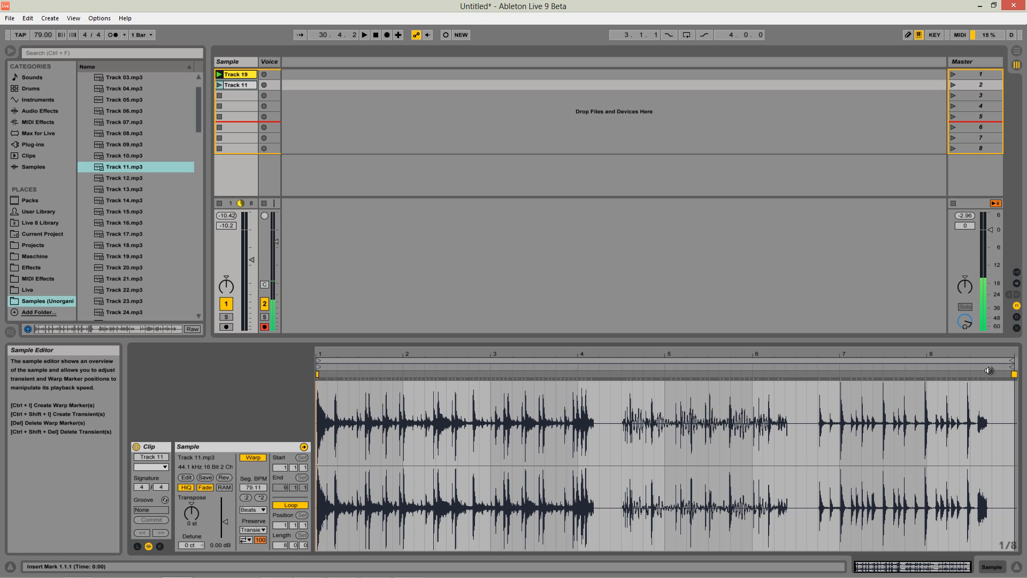
{"action": "left_click", "coordinate": [219, 85]}
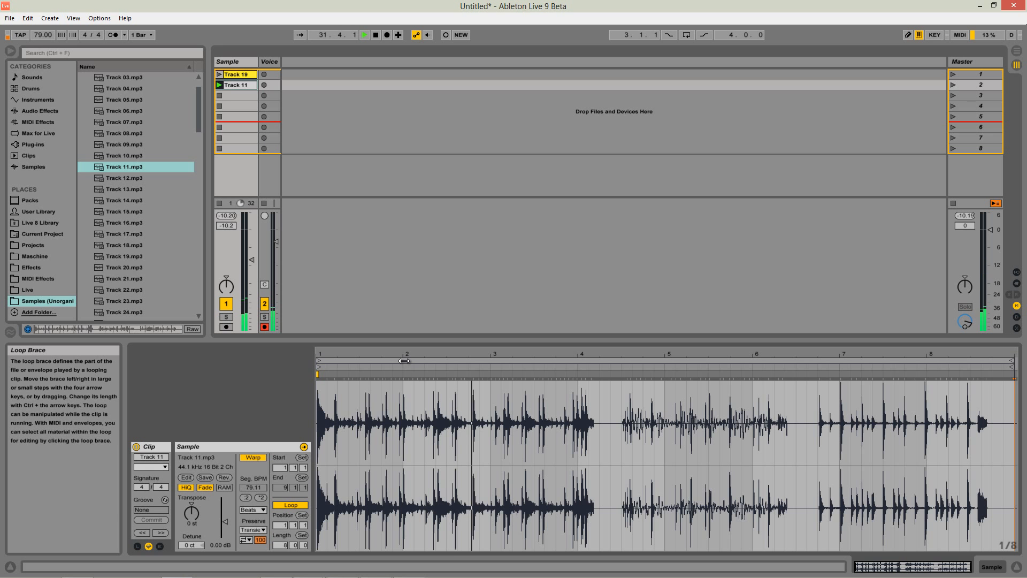
Place a warp marker on the first transient of Track 11 and align it with 1.1.1.
{"action": "key", "text": "space"}
{"action": "key", "text": "space"}
{"action": "key", "text": "space"}
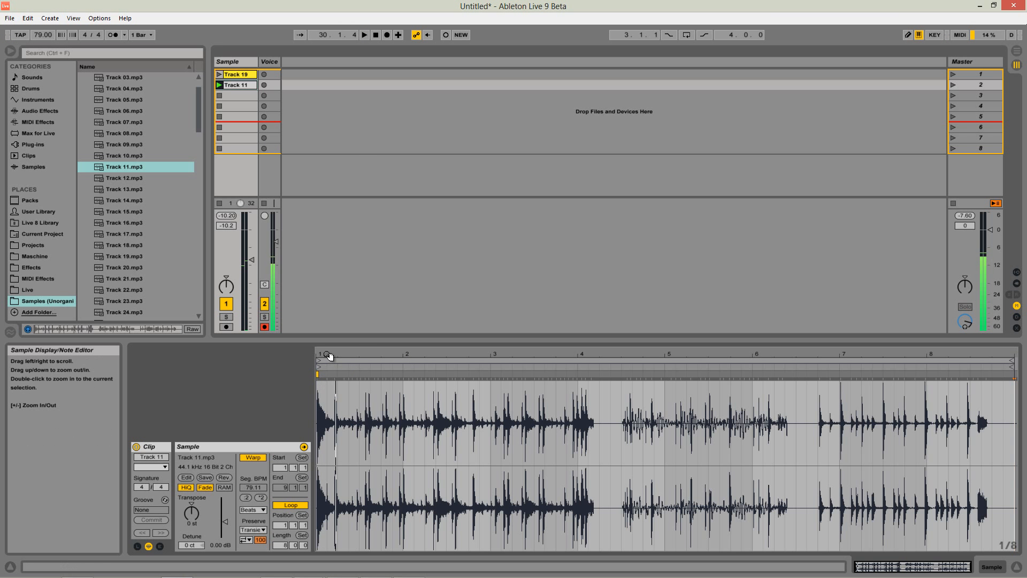
{"action": "left_click_drag", "start_coordinate": [331, 357], "coordinate": [557, 356]}
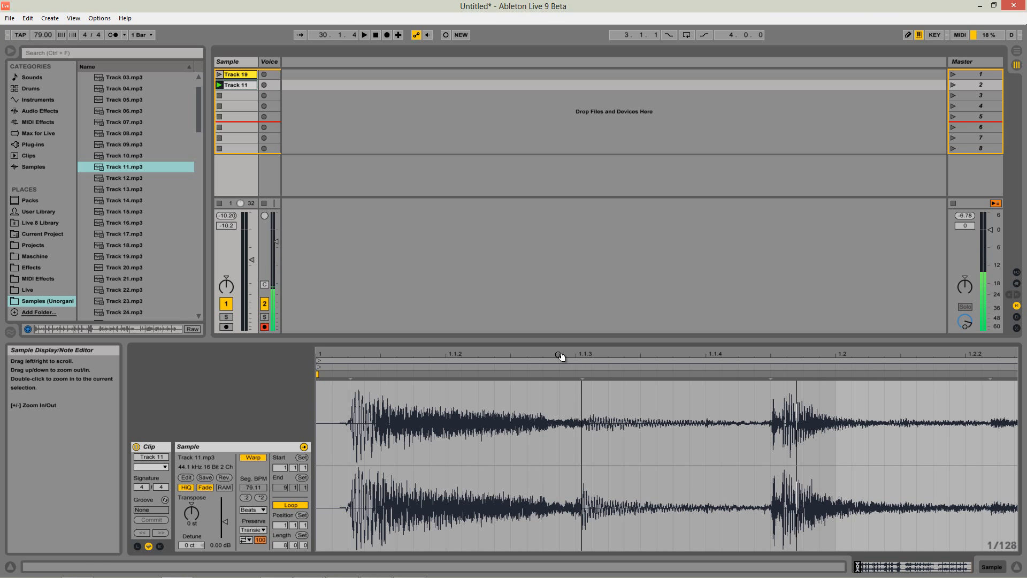
{"action": "left_click", "coordinate": [352, 381]}
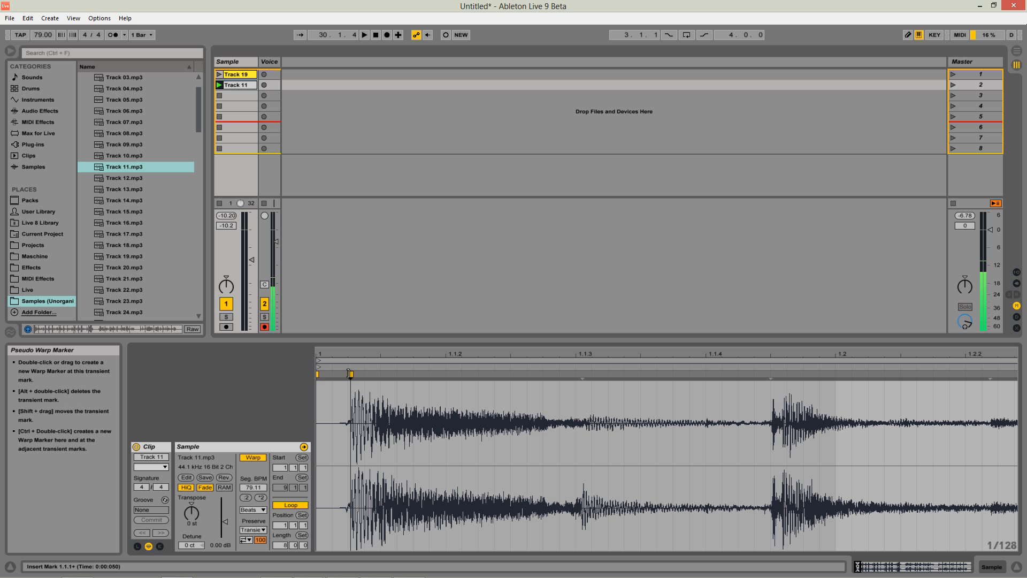
{"action": "key", "text": "ctrl+i"}
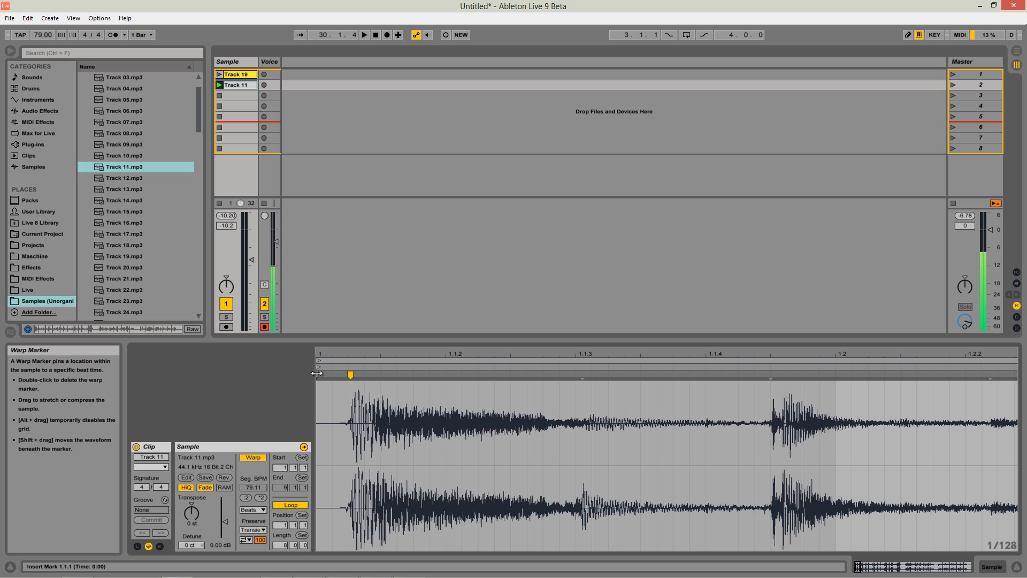
{"action": "mouse_move", "coordinate": [350, 374]}
{"action": "left_mouse_down"}
{"action": "mouse_move", "coordinate": [317, 371]}
{"action": "mouse_move", "coordinate": [435, 317]}
{"action": "left_mouse_up"}
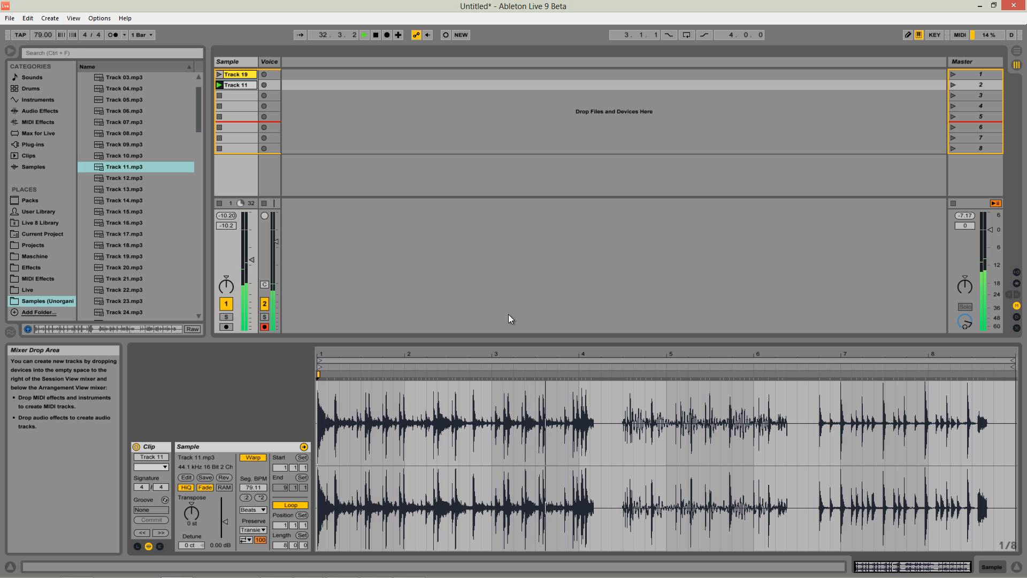
Play Track 11 to find the end of its phrase and add a warp marker on the transient just past 3.2.3.
{"action": "key", "text": "space"}
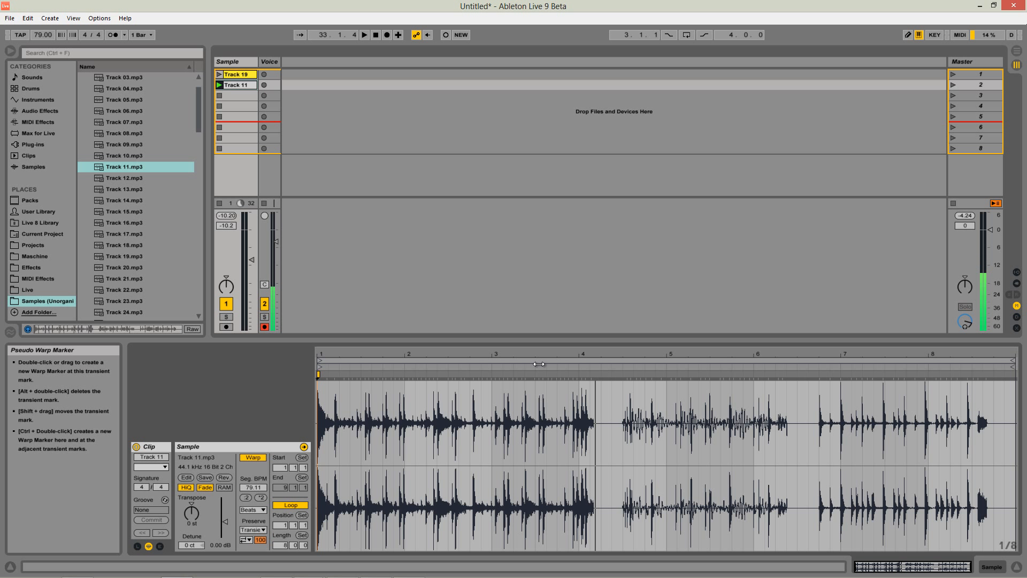
{"action": "key", "text": "space"}
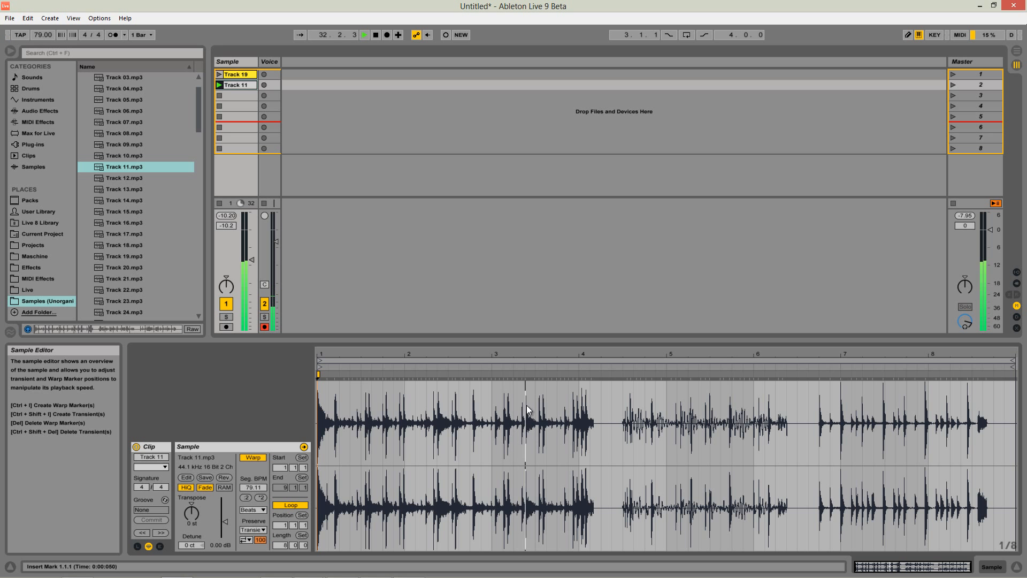
{"action": "key", "text": "space"}
{"action": "double_click", "coordinate": [525, 375]}
{"action": "left_click_drag", "start_coordinate": [515, 353], "coordinate": [515, 355]}
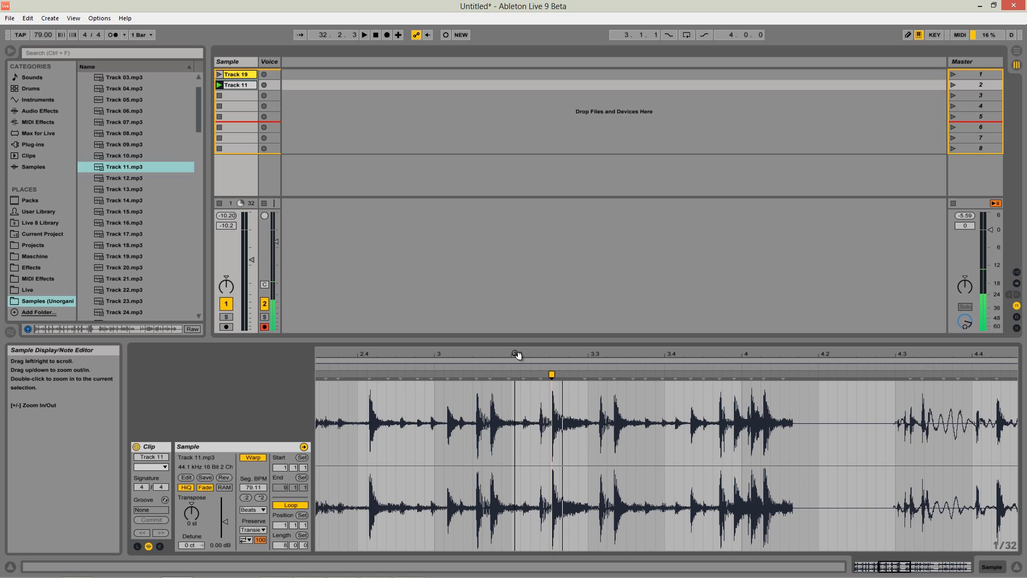
{"action": "key", "text": "space"}
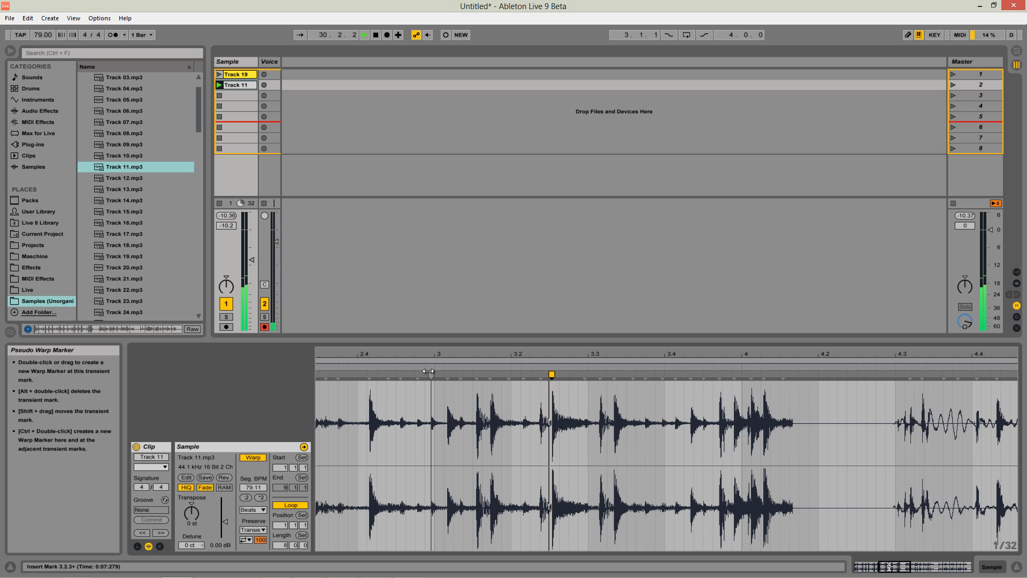
{"action": "key", "text": "space"}
Move the new phrase-end warp marker in Track 11 to the start of bar 4 and play the clip from its beginning.
{"action": "mouse_move", "coordinate": [552, 374]}
{"action": "left_mouse_down"}
{"action": "mouse_move", "coordinate": [433, 374]}
{"action": "mouse_move", "coordinate": [447, 349]}
{"action": "left_mouse_up"}
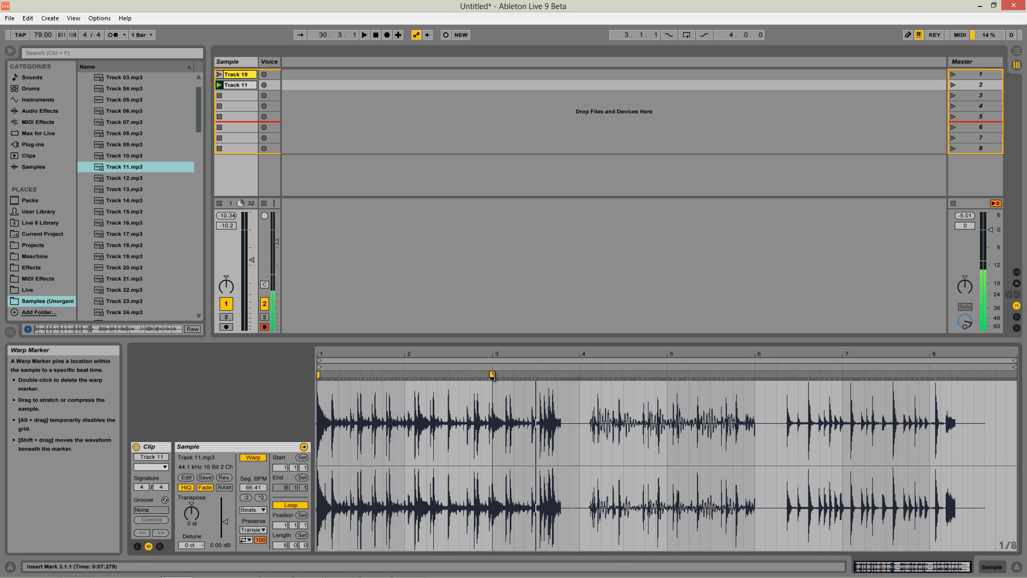
{"action": "mouse_move", "coordinate": [493, 375]}
{"action": "left_mouse_down"}
{"action": "mouse_move", "coordinate": [589, 375]}
{"action": "mouse_move", "coordinate": [580, 374]}
{"action": "left_mouse_up"}
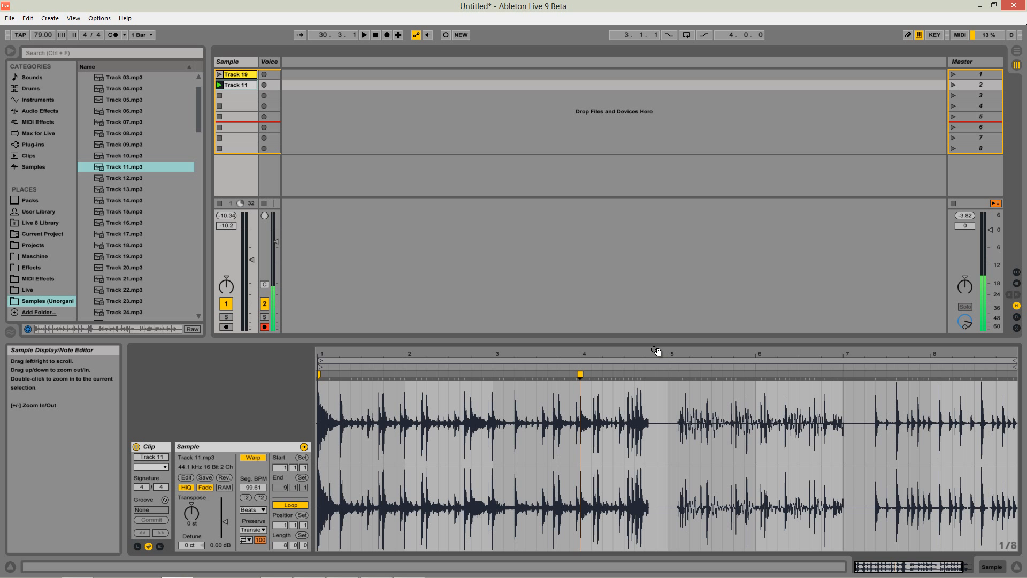
{"action": "left_click_drag", "start_coordinate": [657, 351], "coordinate": [654, 348]}
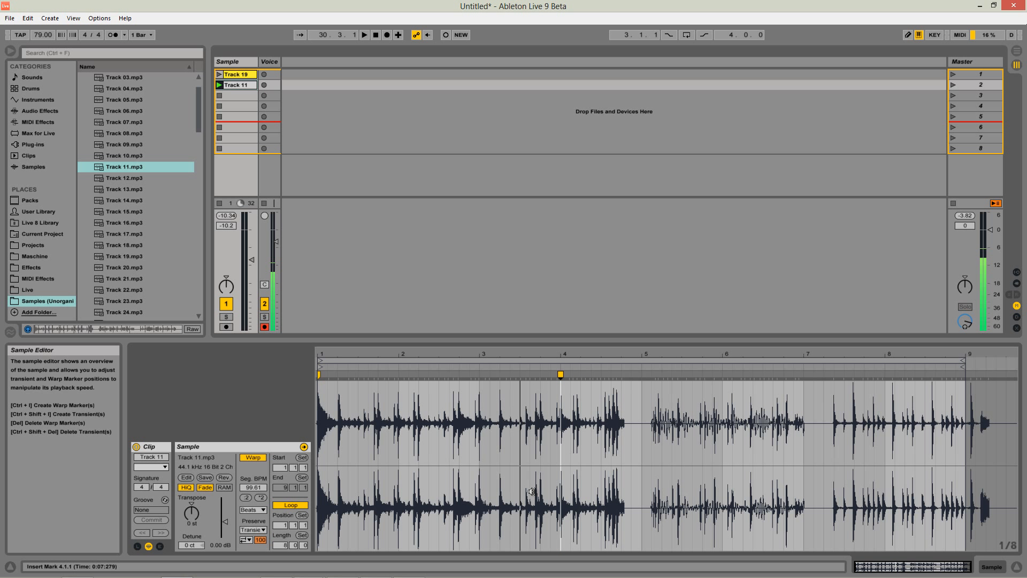
{"action": "left_click", "coordinate": [319, 380]}
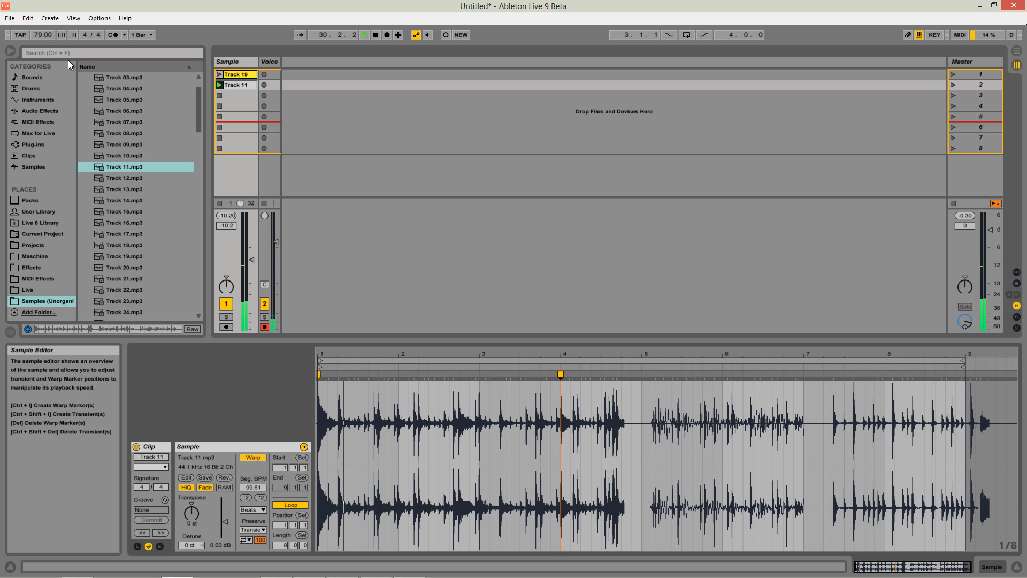
Set the project tempo to 100 BPM and audition the warped Track 11 clip.
{"action": "key", "text": "space"}
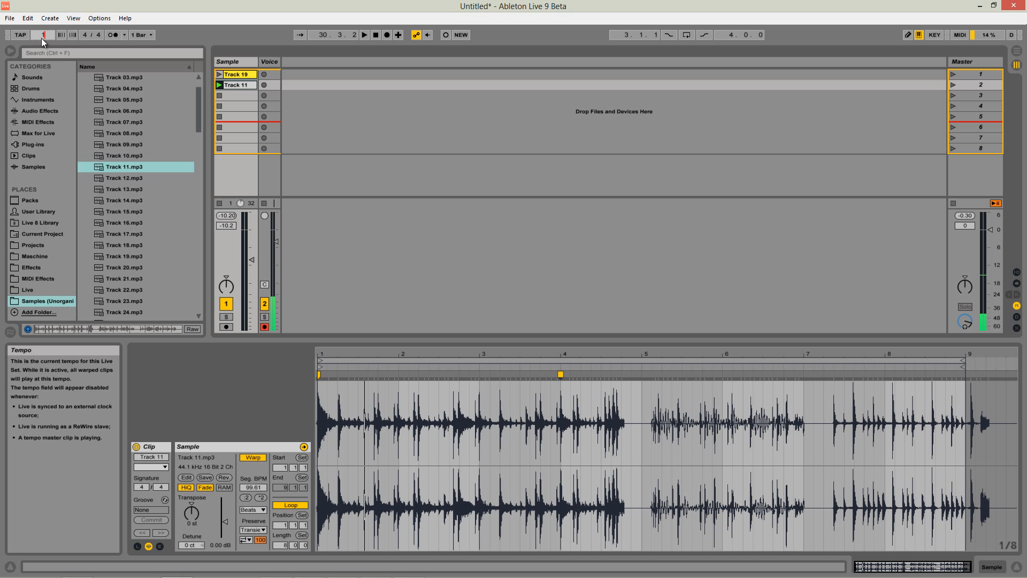
{"action": "key", "text": "space"}
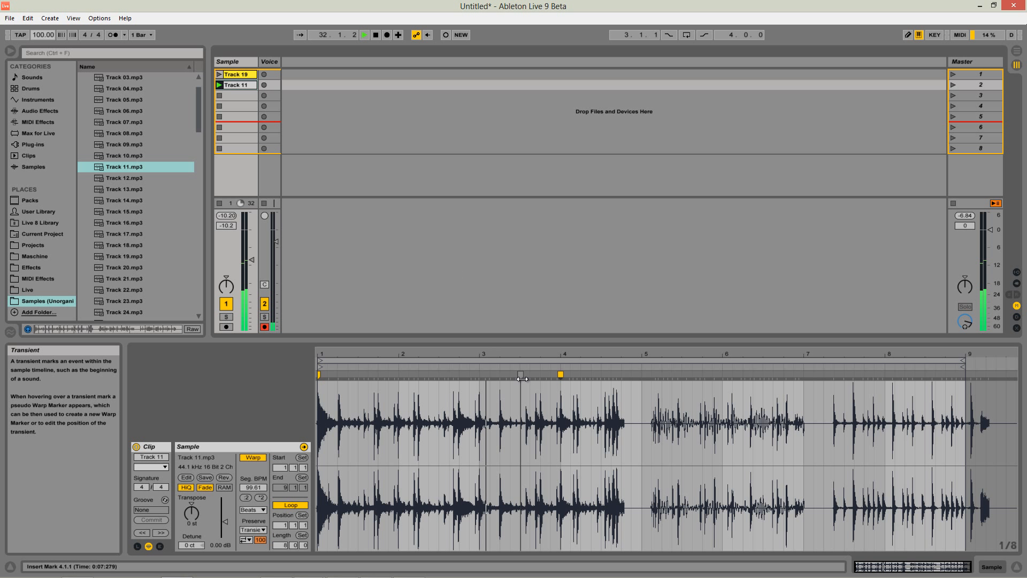
{"action": "key", "text": "space"}
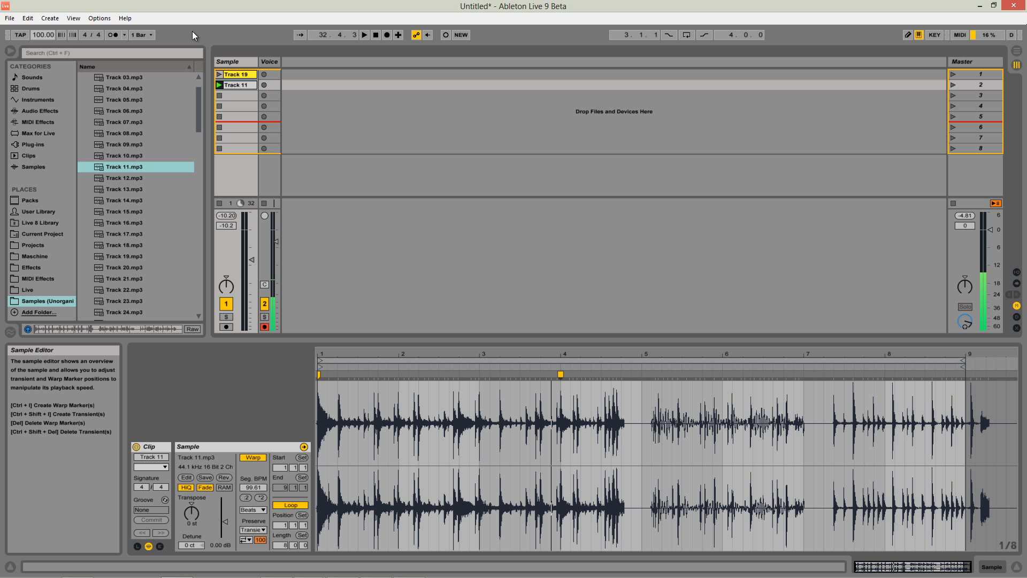
Turn on the metronome and play the Track 11 clip against it.
{"action": "left_click", "coordinate": [112, 35]}
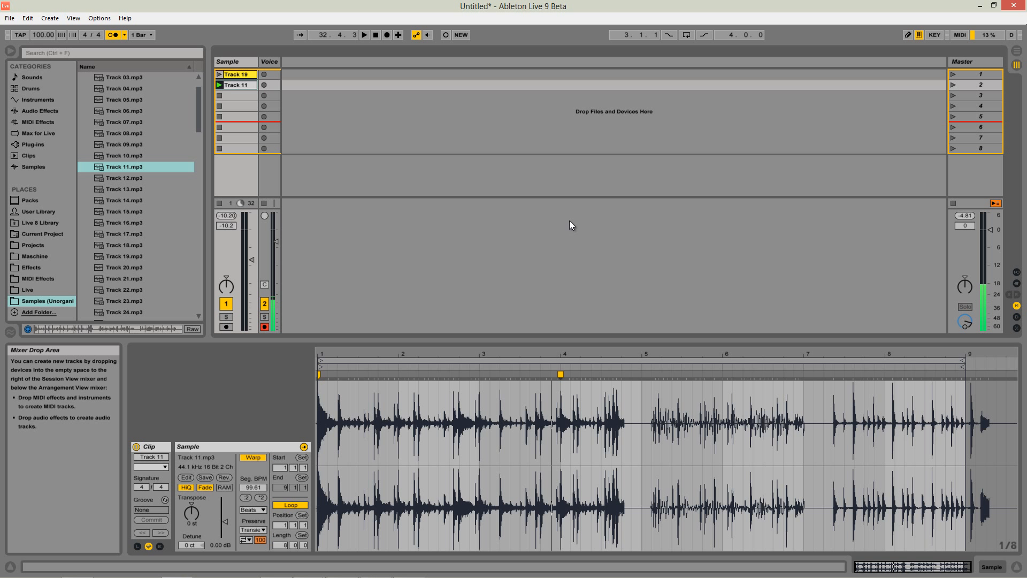
{"action": "key", "text": "space"}
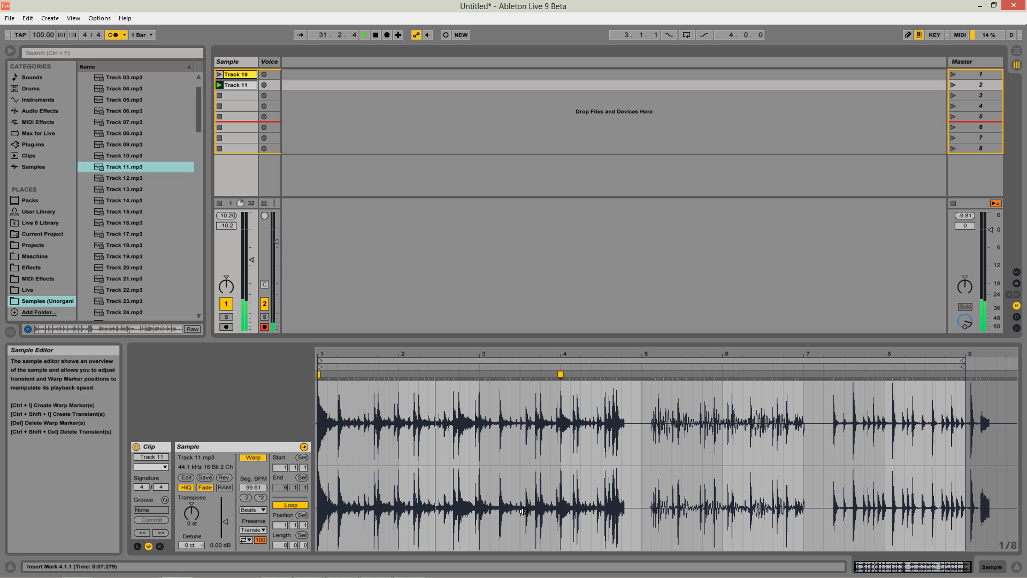
{"action": "key", "text": "space"}
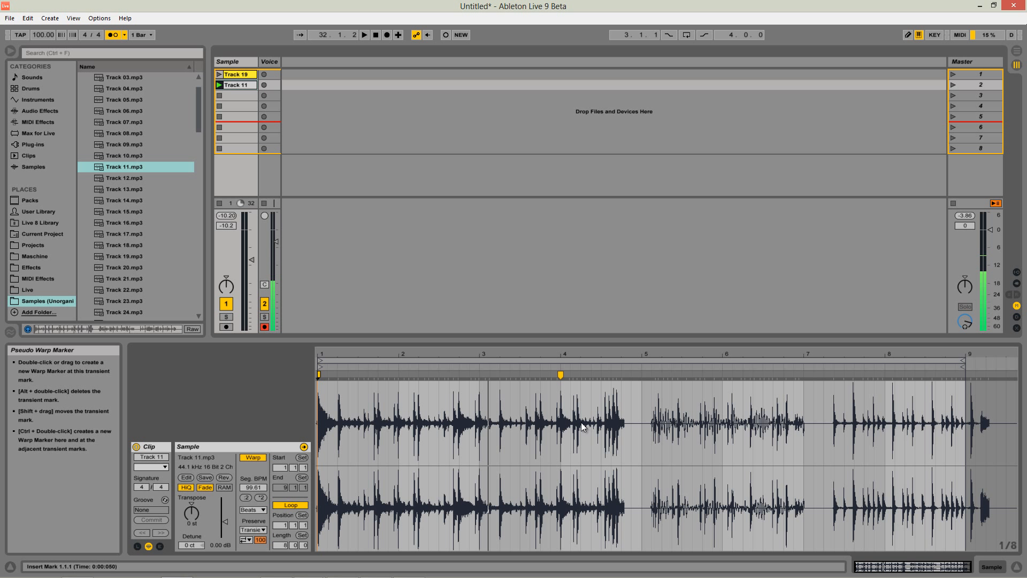
Delete the warp marker at bar 4 of Track 11 and set the clip's segment BPM to 99.61.
{"action": "left_click", "coordinate": [561, 375]}
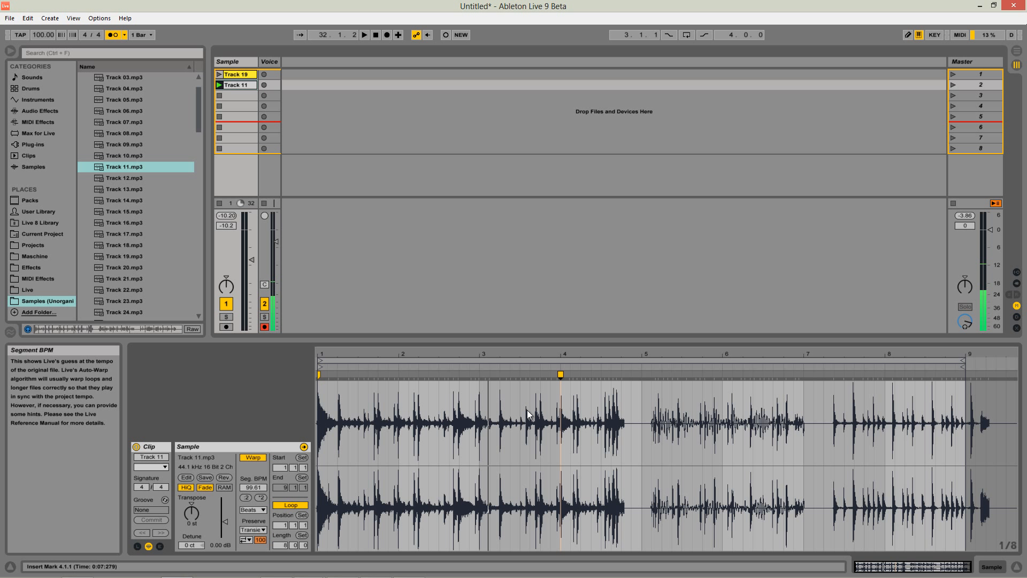
{"action": "double_click", "coordinate": [560, 374]}
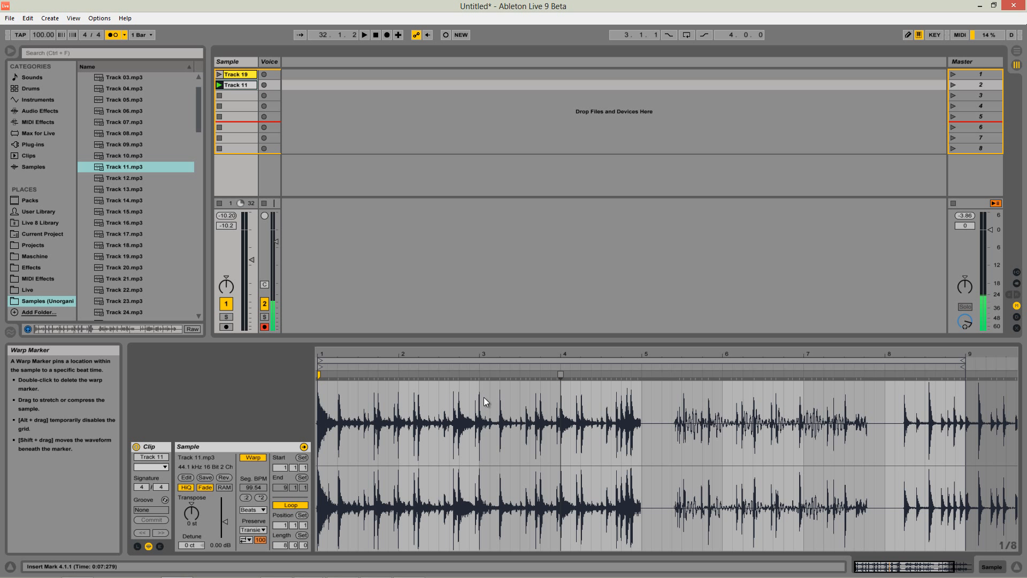
{"action": "left_click", "coordinate": [261, 487]}
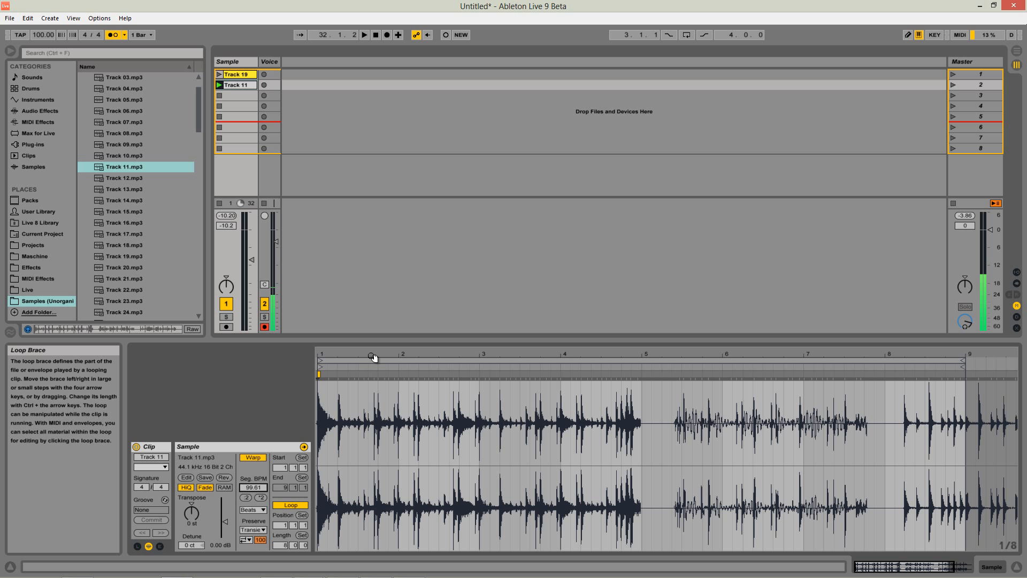
Play Track 11 against the metronome through the end of its fourth bar.
{"action": "double_click", "coordinate": [389, 356]}
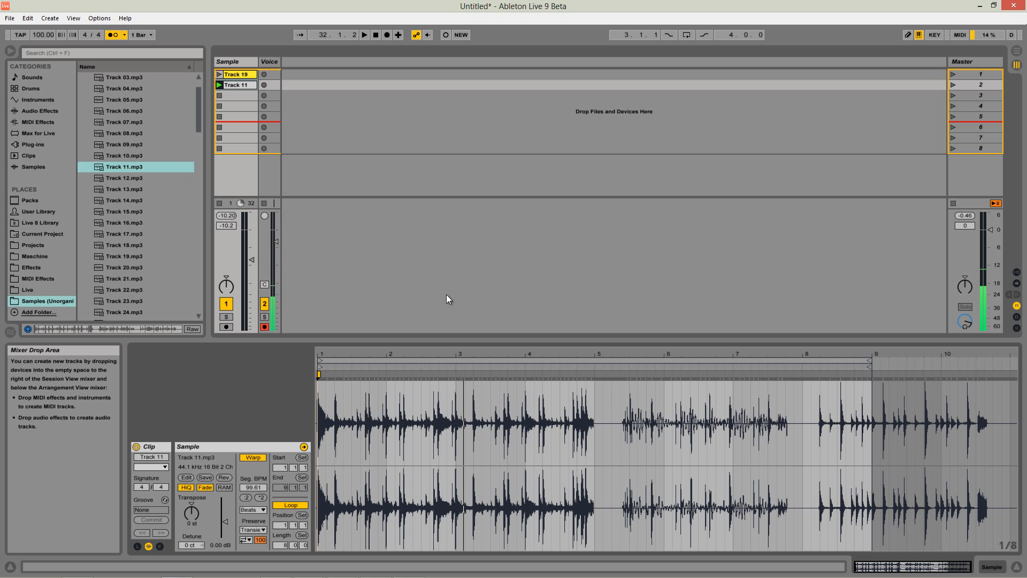
{"action": "key", "text": "space"}
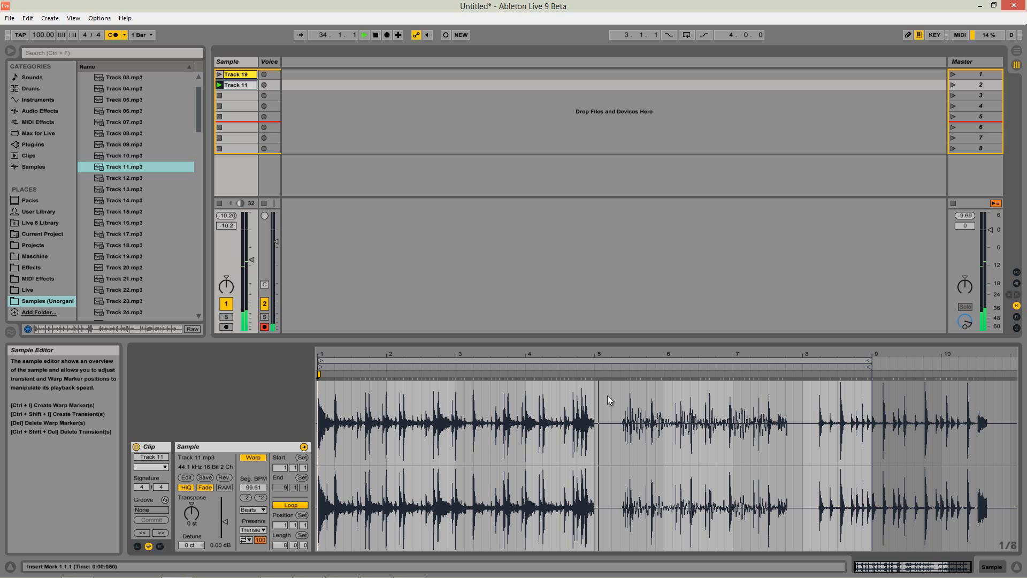
{"action": "key", "text": "space"}
Add a warp marker on Track 11's last transient just past 4.4.4 and set the loop length to 4 bars.
{"action": "left_click_drag", "start_coordinate": [599, 355], "coordinate": [600, 375]}
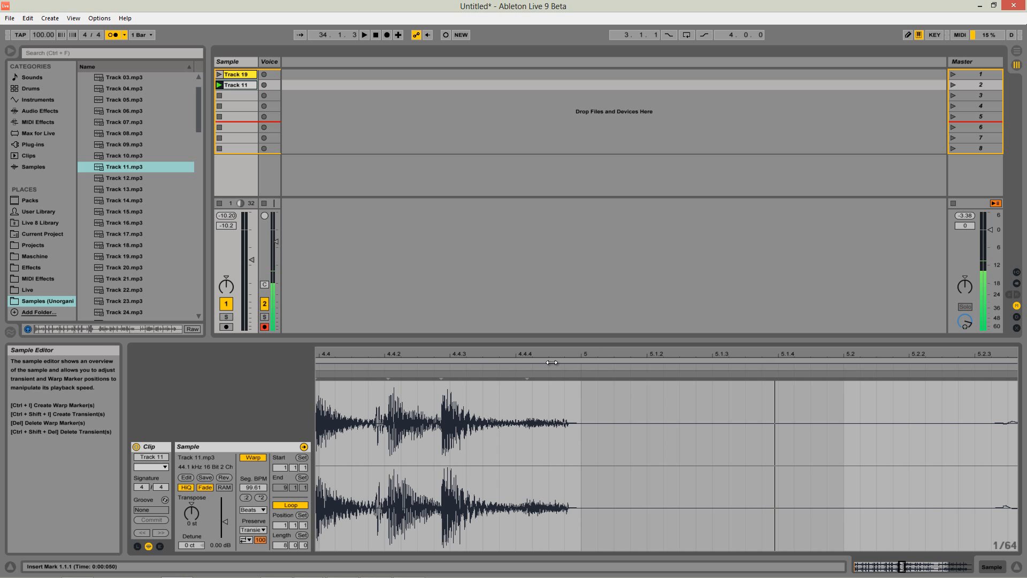
{"action": "double_click", "coordinate": [527, 376]}
{"action": "left_click_drag", "start_coordinate": [533, 351], "coordinate": [546, 390]}
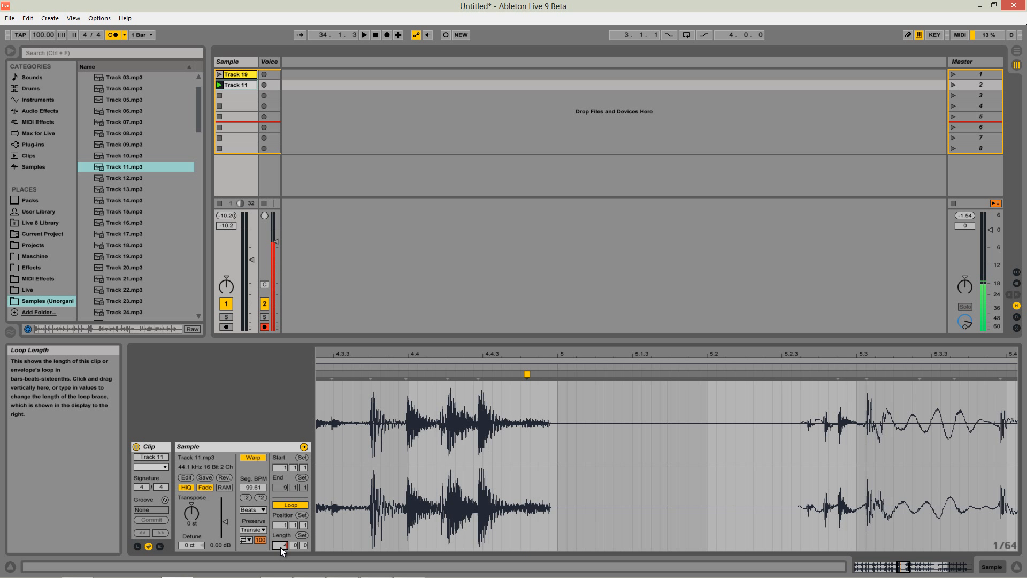
{"action": "key", "text": "Return"}
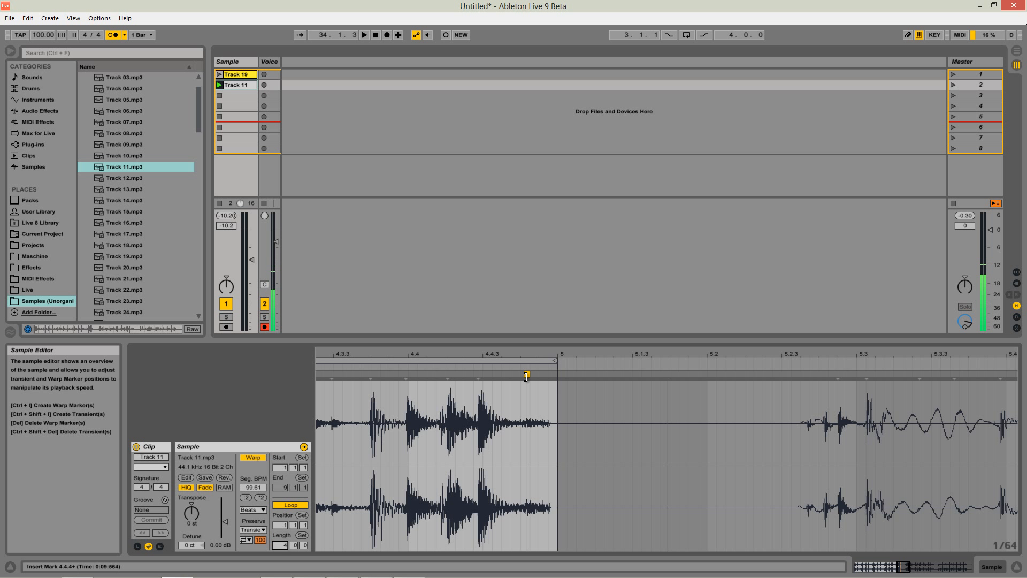
Add a warp marker where Track 11's first phrase ends, move it to 5.1.1, and audition the four-bar loop.
{"action": "left_click_drag", "start_coordinate": [555, 354], "coordinate": [547, 380]}
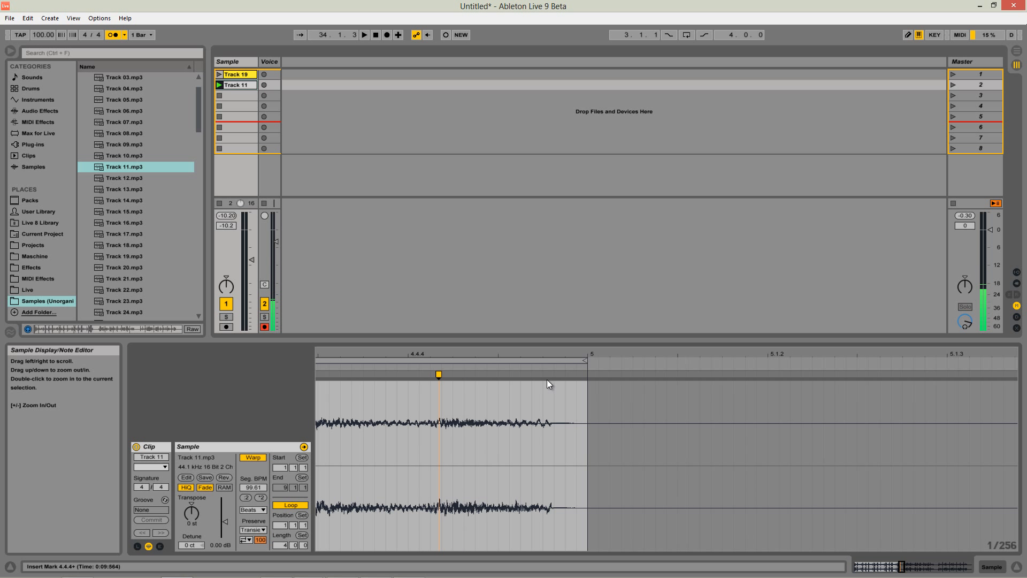
{"action": "double_click", "coordinate": [546, 374]}
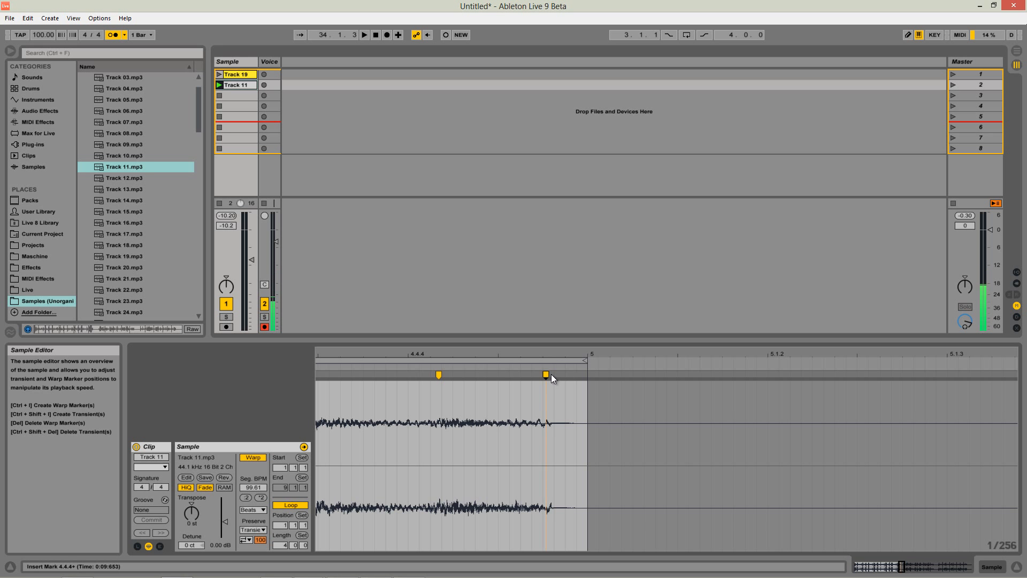
{"action": "mouse_move", "coordinate": [546, 374]}
{"action": "left_mouse_down"}
{"action": "mouse_move", "coordinate": [588, 374]}
{"action": "mouse_move", "coordinate": [578, 343]}
{"action": "mouse_move", "coordinate": [651, 288]}
{"action": "left_mouse_up"}
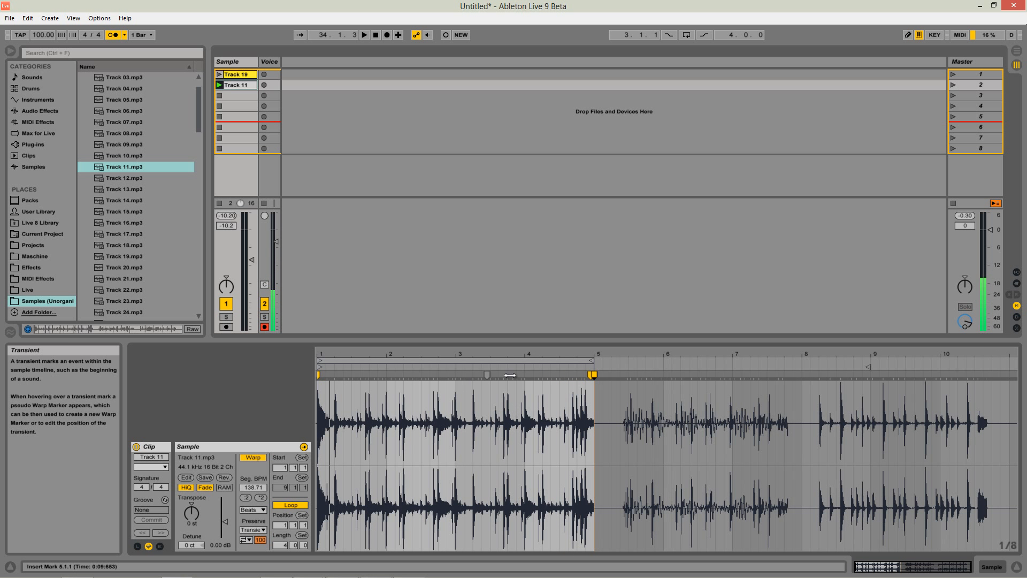
{"action": "left_click", "coordinate": [530, 369]}
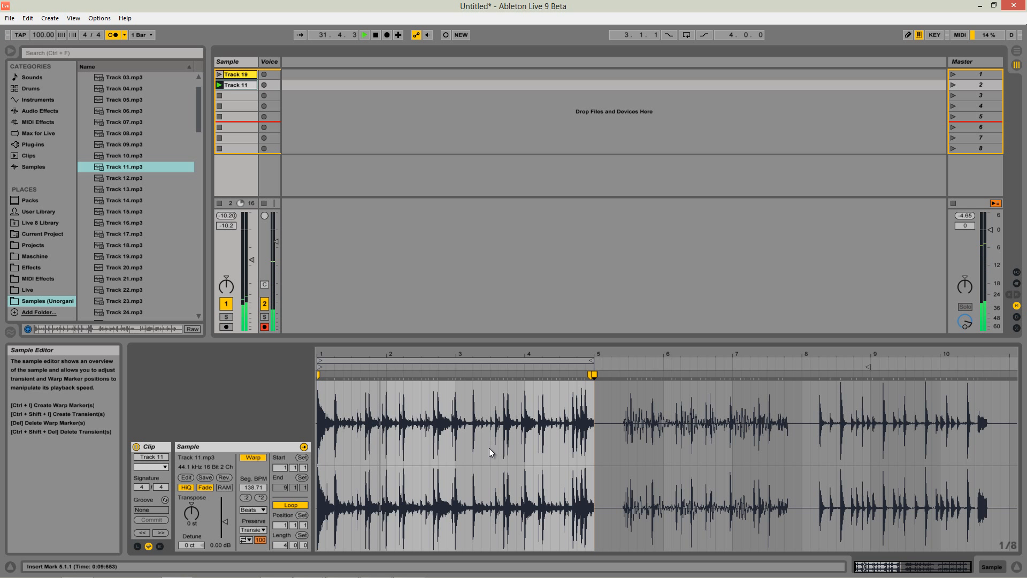
{"action": "key", "text": "space"}
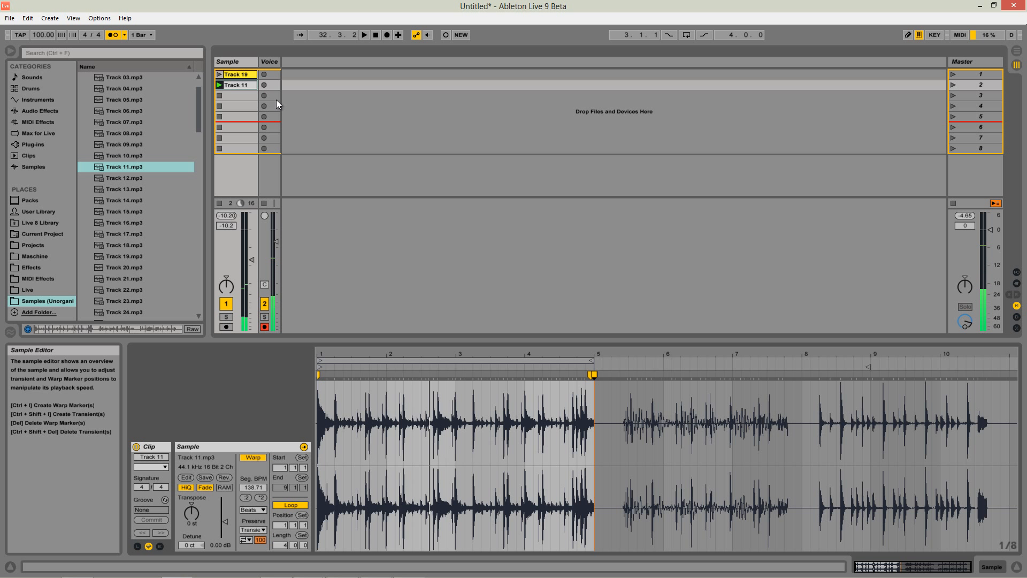
Preview samples from Track 19 to Track 23, place Track 23.mp3 in the Sample track's third slot, and set the project tempo to 147 BPM.
{"action": "left_click", "coordinate": [150, 263]}
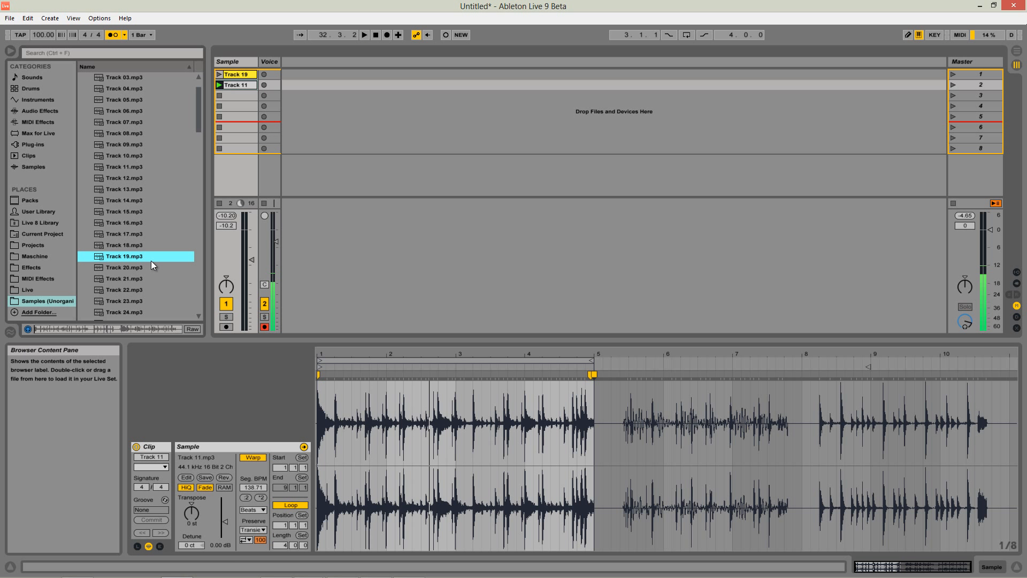
{"action": "left_click", "coordinate": [132, 281]}
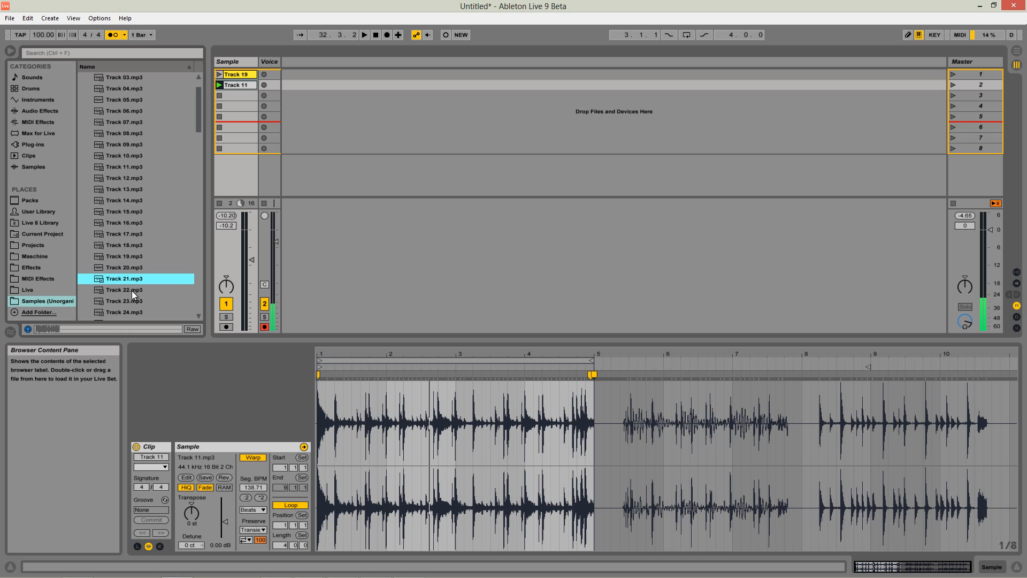
{"action": "left_click", "coordinate": [132, 291]}
{"action": "left_click", "coordinate": [133, 302]}
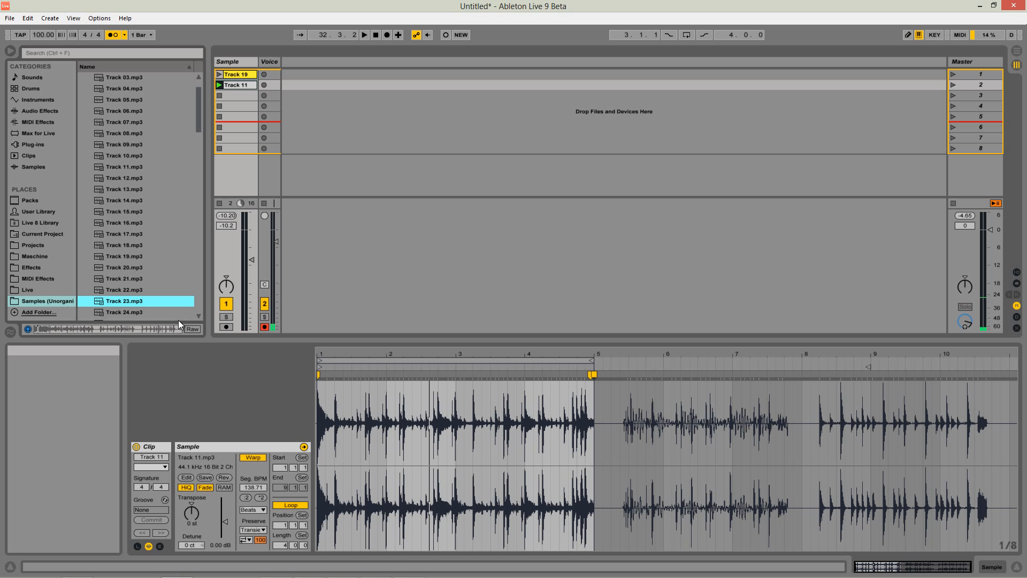
{"action": "left_click_drag", "start_coordinate": [131, 300], "coordinate": [244, 94]}
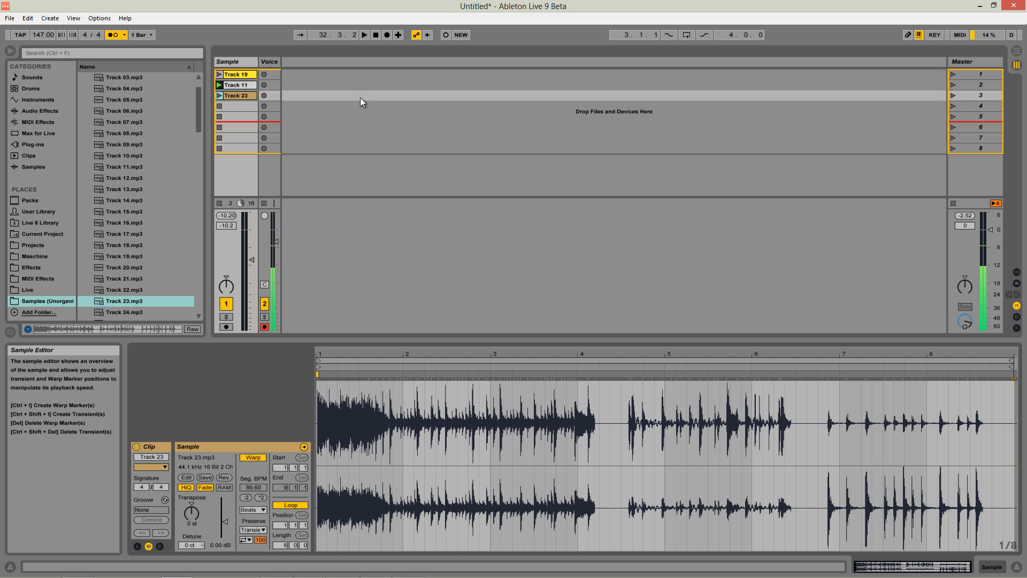
Play the Track 23 clip and set its segment BPM to 149.
{"action": "left_click", "coordinate": [220, 95]}
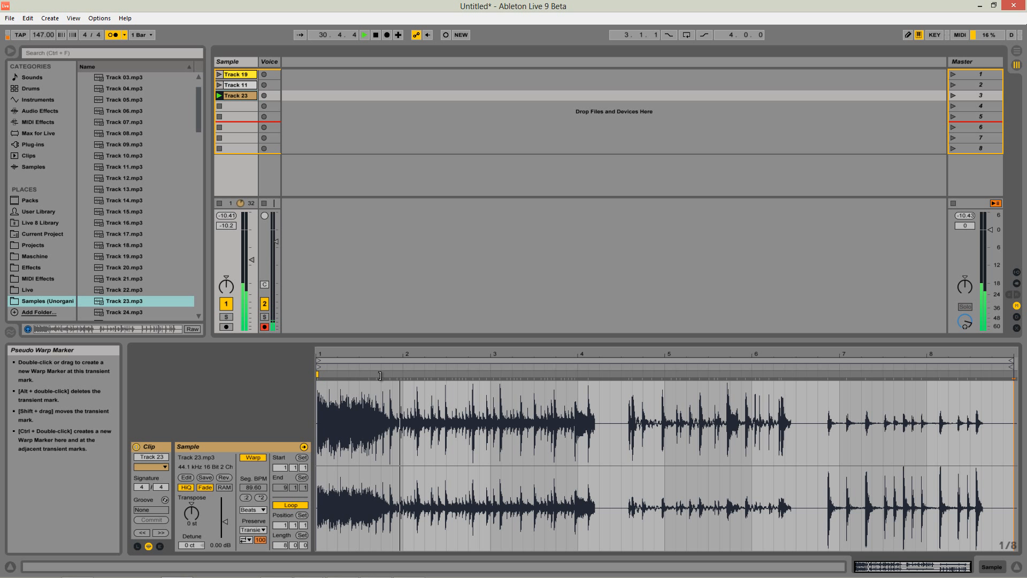
{"action": "key", "text": "space"}
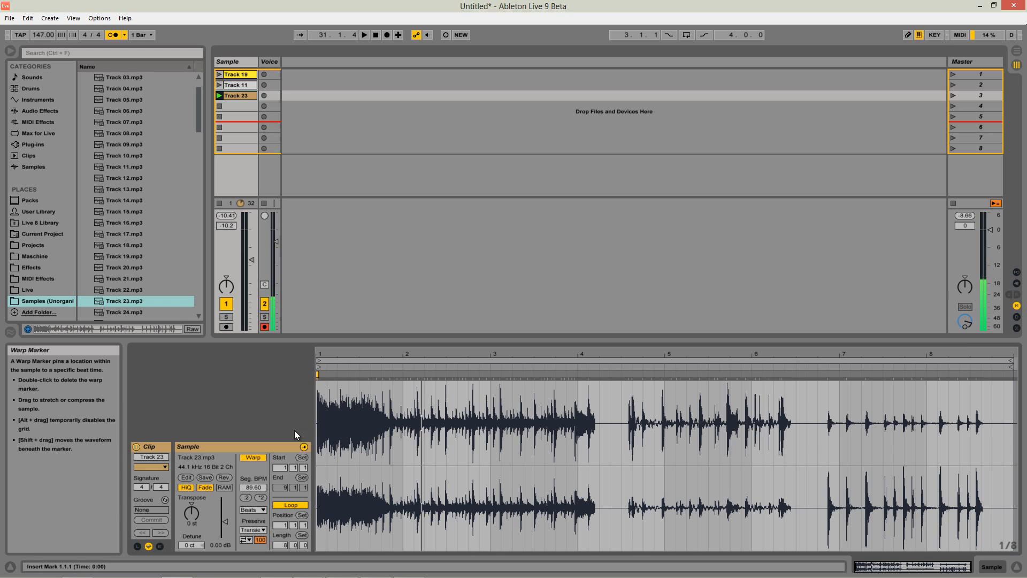
{"action": "mouse_move", "coordinate": [255, 489]}
{"action": "left_mouse_down"}
{"action": "mouse_move", "coordinate": [255, 477]}
{"action": "mouse_move", "coordinate": [257, 493]}
{"action": "left_mouse_up"}
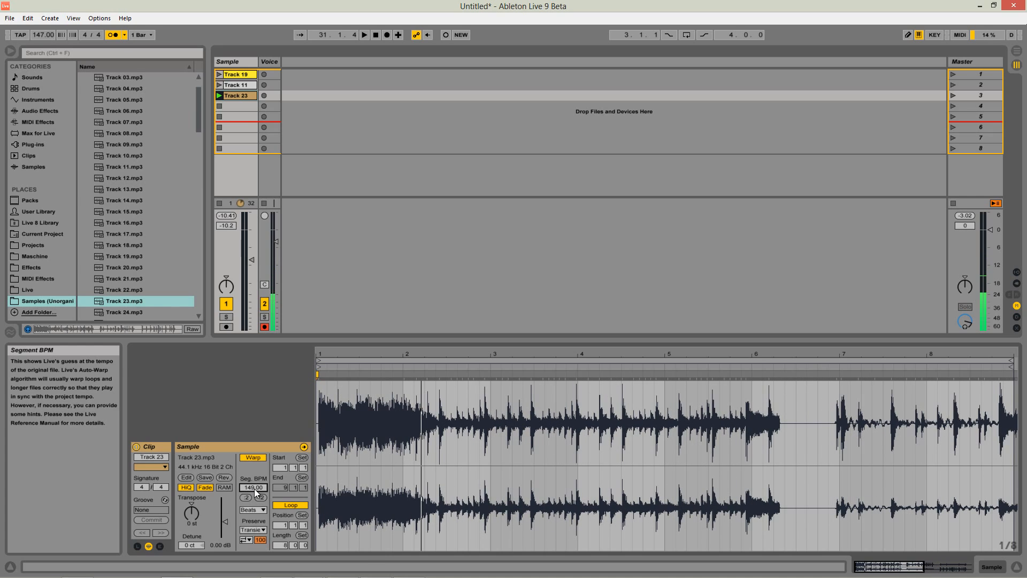
Play Track 23 from its beginning and add a warp marker on the loop's first transient just past 2.1.3.
{"action": "key", "text": "space"}
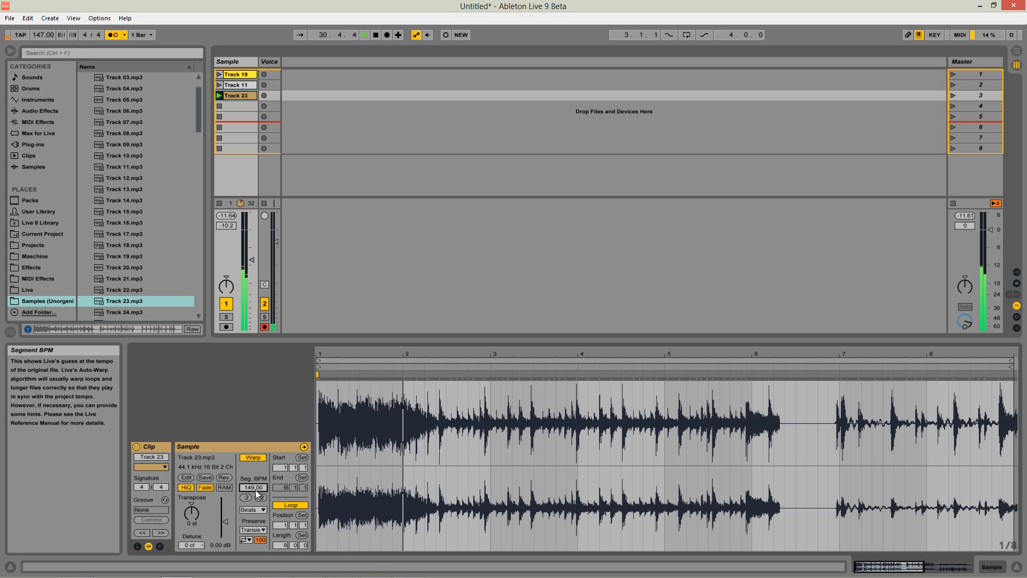
{"action": "key", "text": "space"}
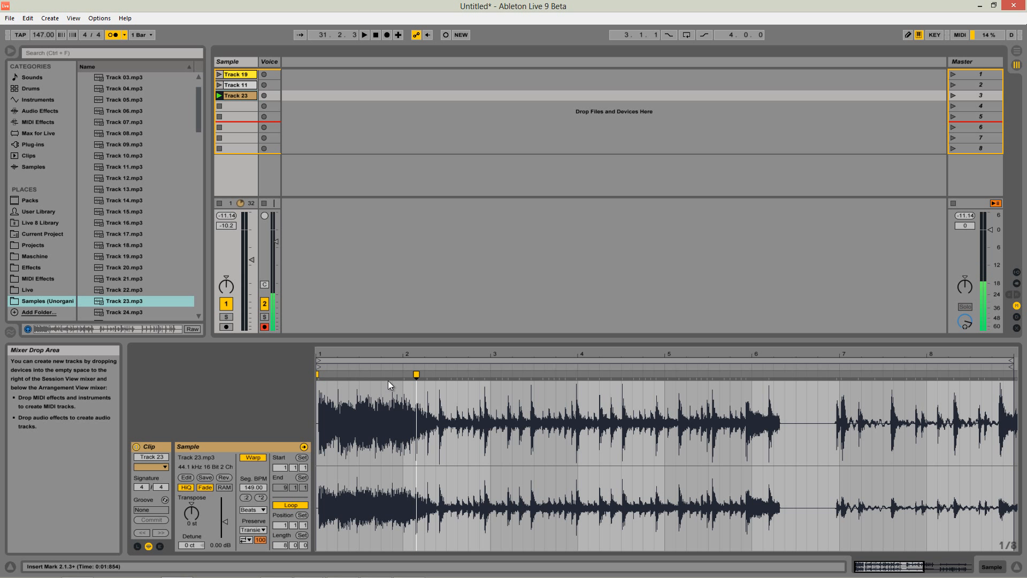
Remove Track 23's original start marker and make the new warp marker position 1.1.1 of the clip.
{"action": "left_click", "coordinate": [315, 378]}
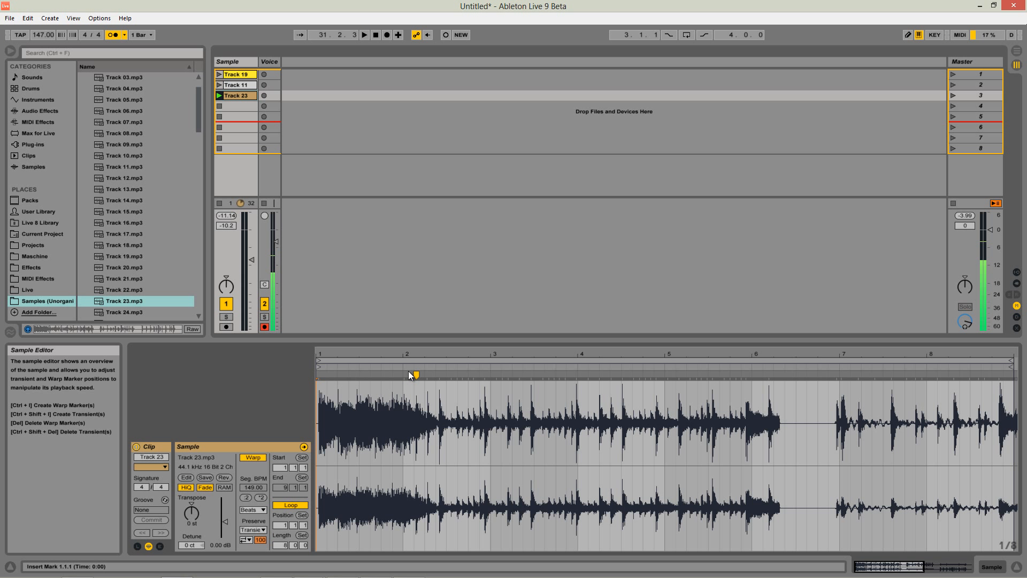
{"action": "mouse_move", "coordinate": [414, 374]}
{"action": "left_mouse_down"}
{"action": "mouse_move", "coordinate": [335, 369]}
{"action": "mouse_move", "coordinate": [322, 357]}
{"action": "mouse_move", "coordinate": [411, 354]}
{"action": "mouse_move", "coordinate": [404, 374]}
{"action": "left_mouse_up"}
{"action": "key", "text": "space"}
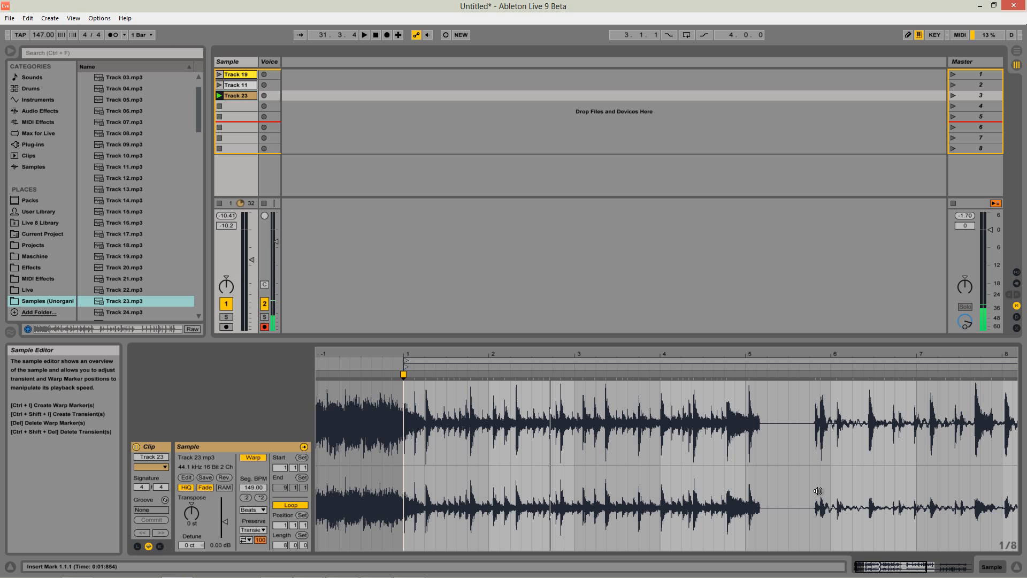
Play Track 23 into its fourth bar, add a warp marker on the transient just past 4.1.3, and move it to 4.1.1.
{"action": "mouse_move", "coordinate": [772, 409]}
{"action": "left_mouse_down"}
{"action": "mouse_move", "coordinate": [743, 419]}
{"action": "mouse_move", "coordinate": [756, 410]}
{"action": "left_mouse_up"}
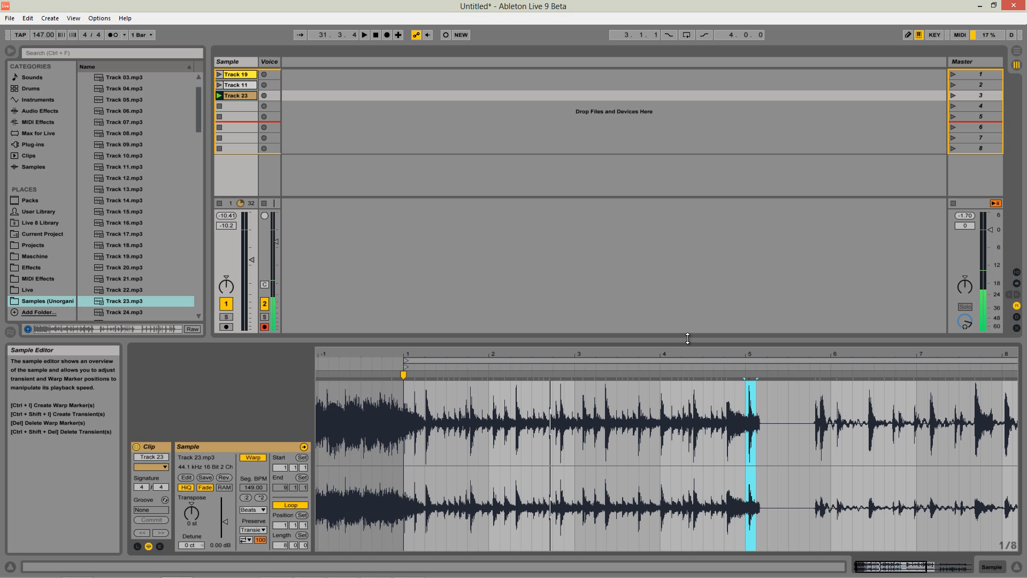
{"action": "key", "text": "space"}
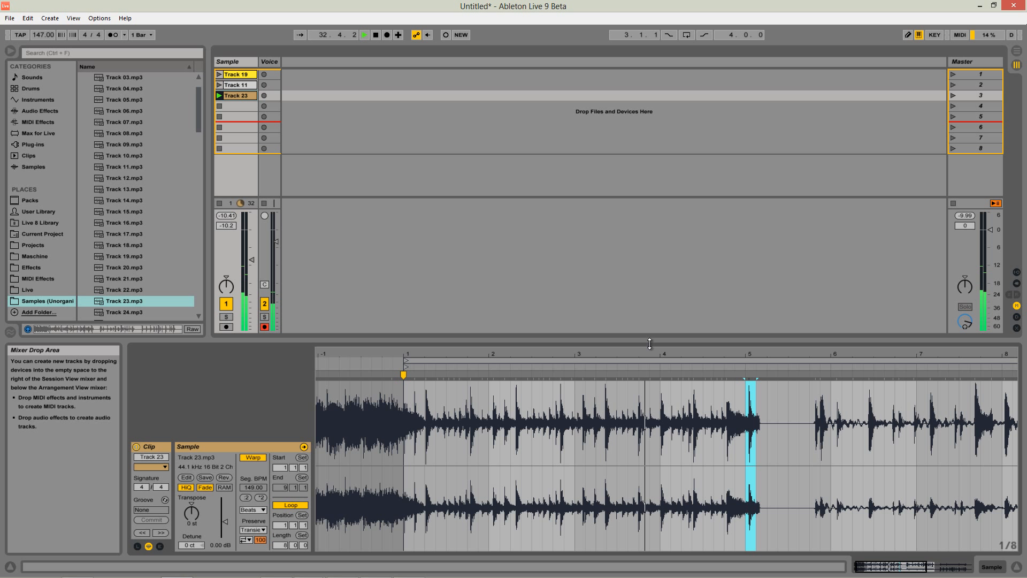
{"action": "key", "text": "space"}
{"action": "double_click", "coordinate": [672, 376]}
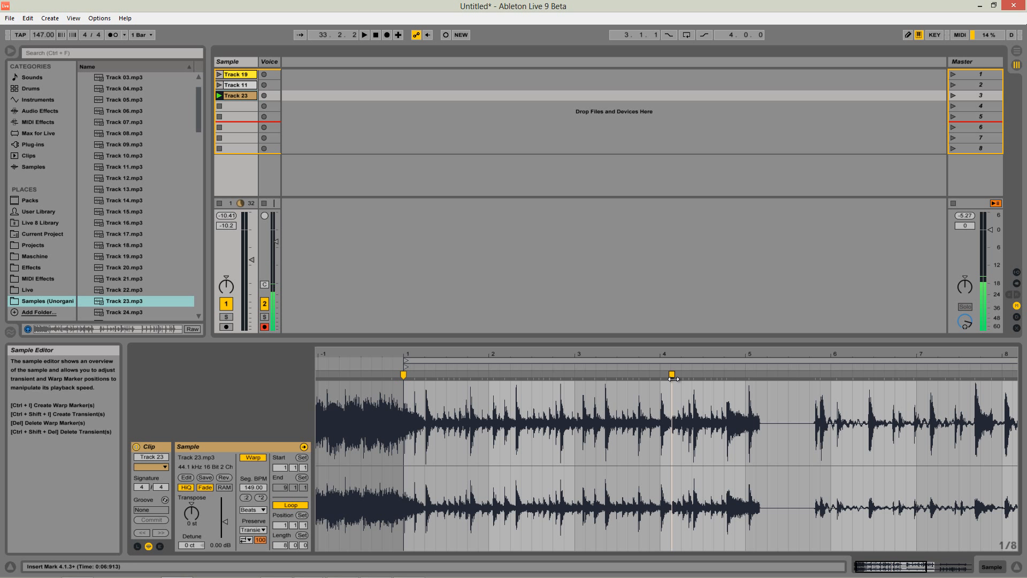
{"action": "left_click_drag", "start_coordinate": [672, 375], "coordinate": [660, 375]}
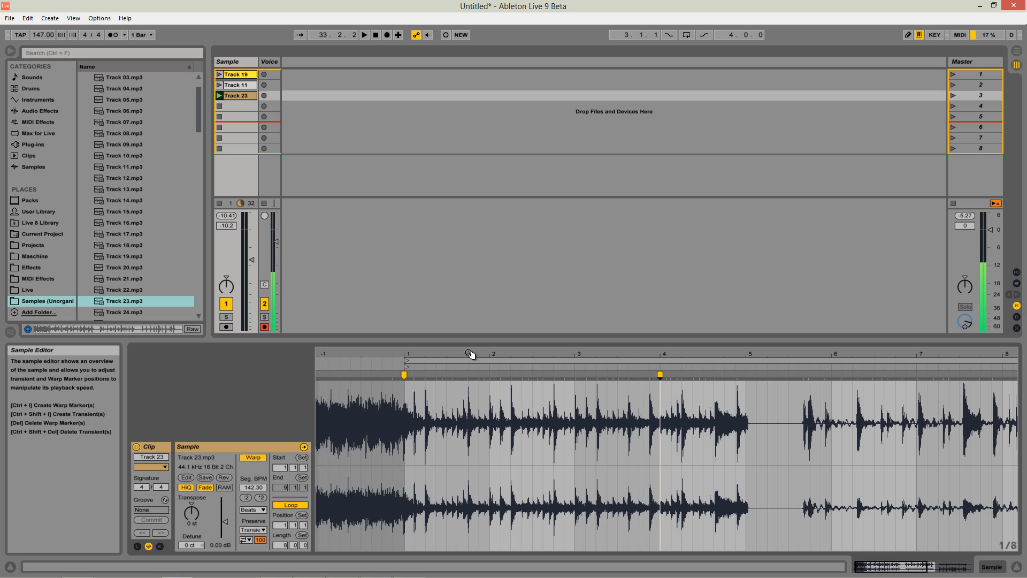
Audition the warped Track 23 with the metronome on and set its loop length to 4 bars.
{"action": "key", "text": "space"}
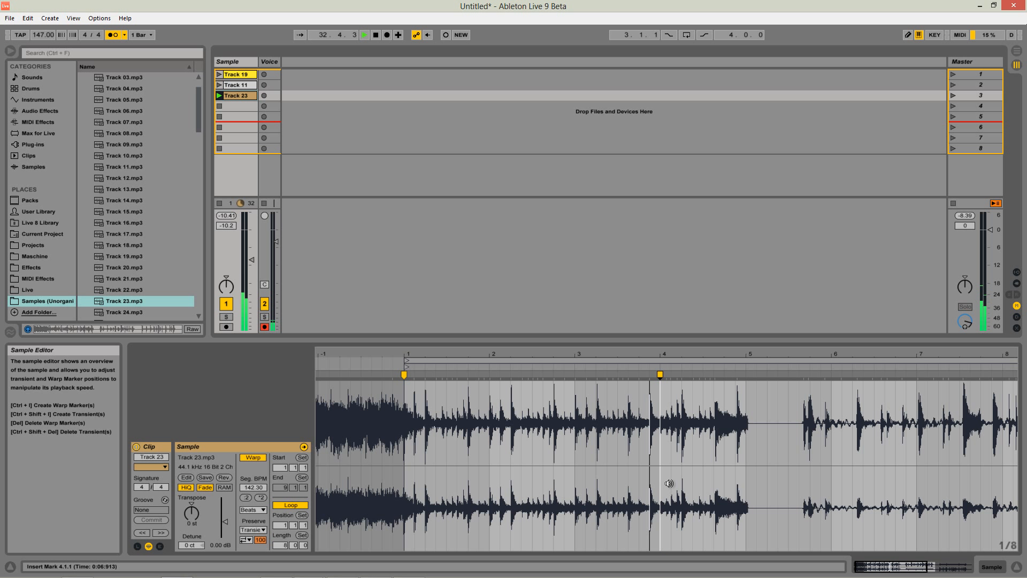
{"action": "key", "text": "space"}
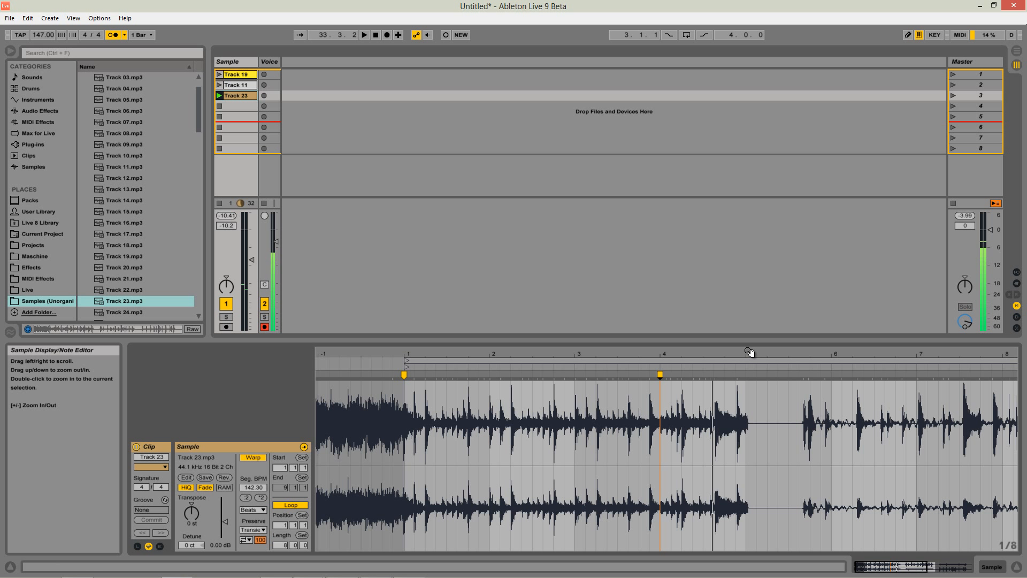
{"action": "left_click", "coordinate": [283, 544]}
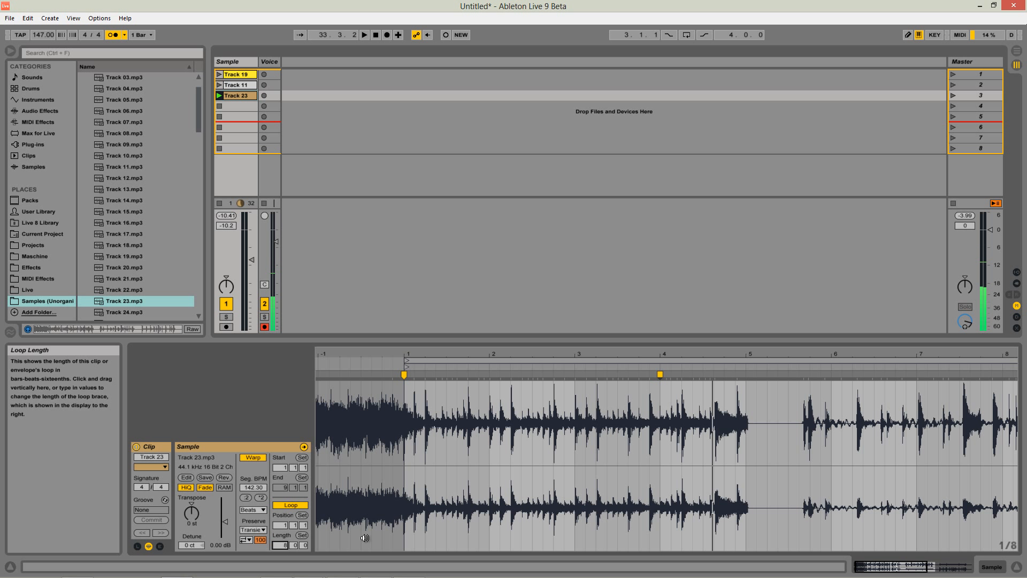
{"action": "type", "text": "4"}
{"action": "key", "text": "Return"}
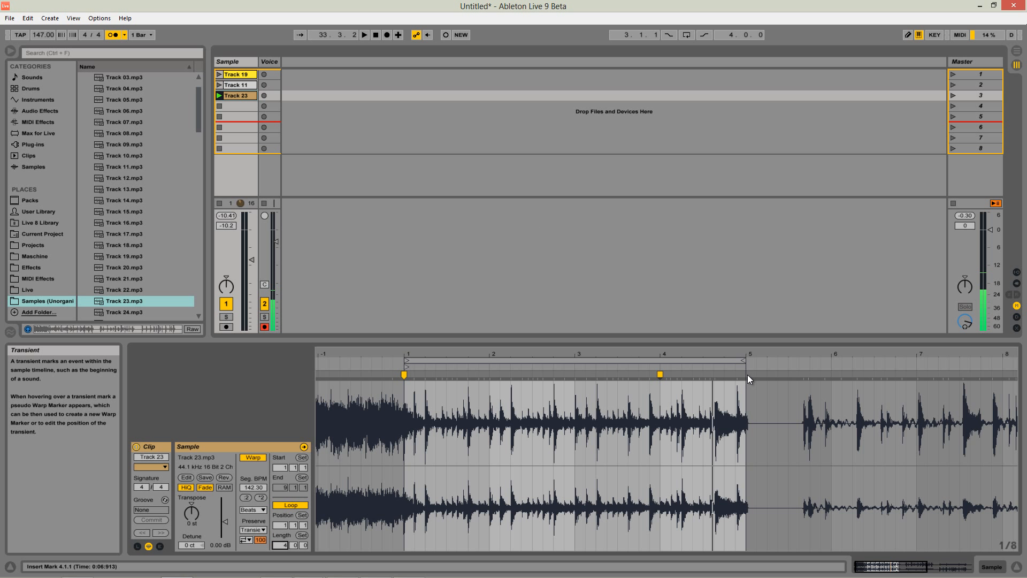
Audition the end of Track 23's four-bar loop, and remove its warp marker at 4.1.1.
{"action": "key", "text": "space"}
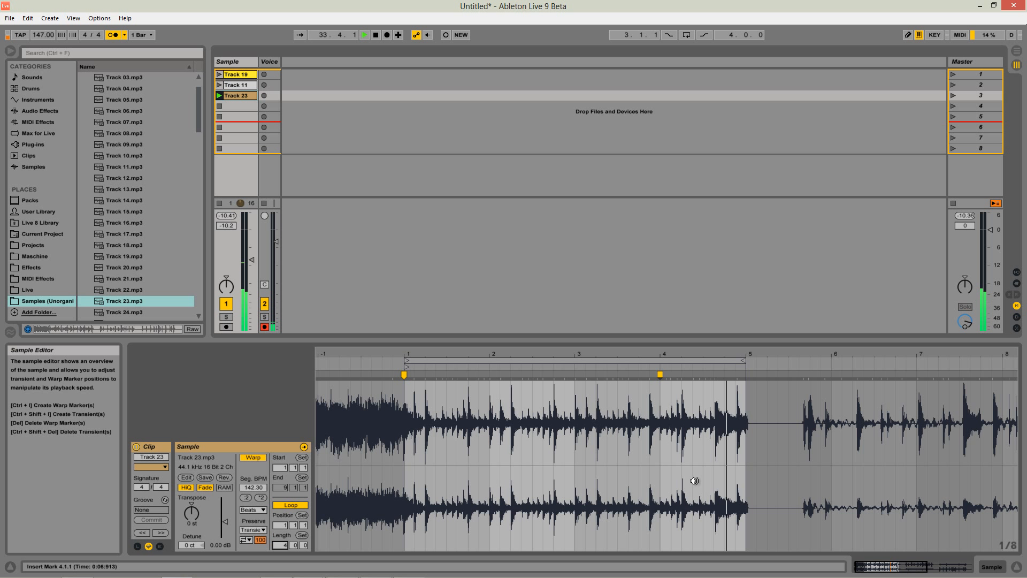
{"action": "key", "text": "space"}
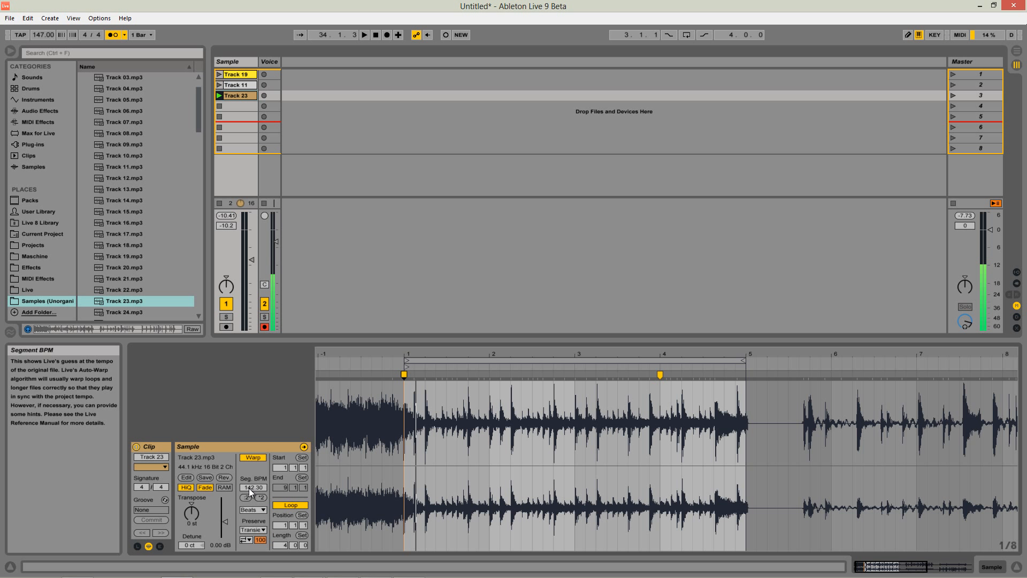
{"action": "double_click", "coordinate": [661, 376]}
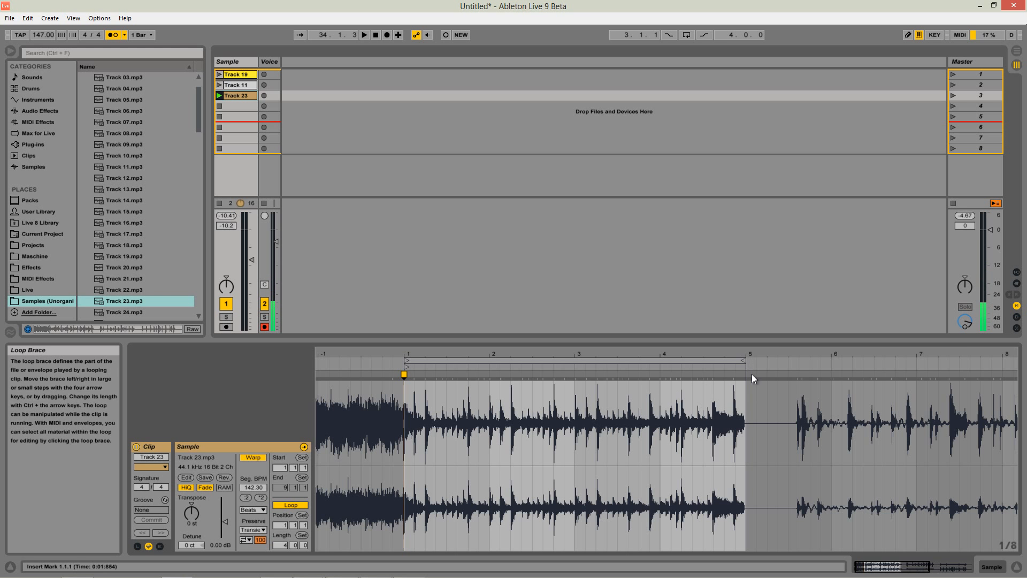
Add warp markers on Track 23's last transient just before 4.4.3 and at the end of its sound, aligning the latter to 5.1.1.
{"action": "left_click_drag", "start_coordinate": [741, 357], "coordinate": [599, 354]}
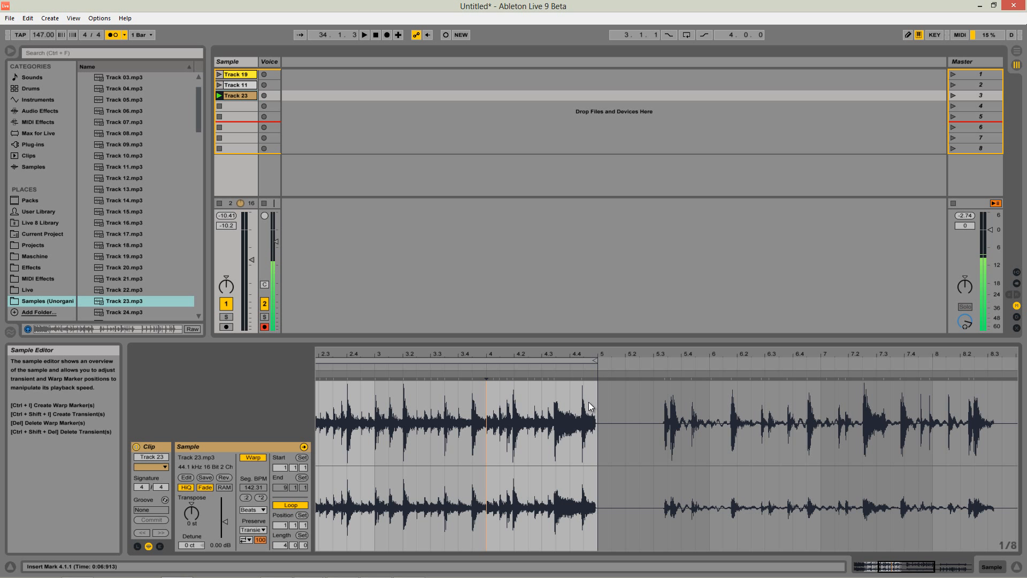
{"action": "left_click_drag", "start_coordinate": [585, 355], "coordinate": [596, 378]}
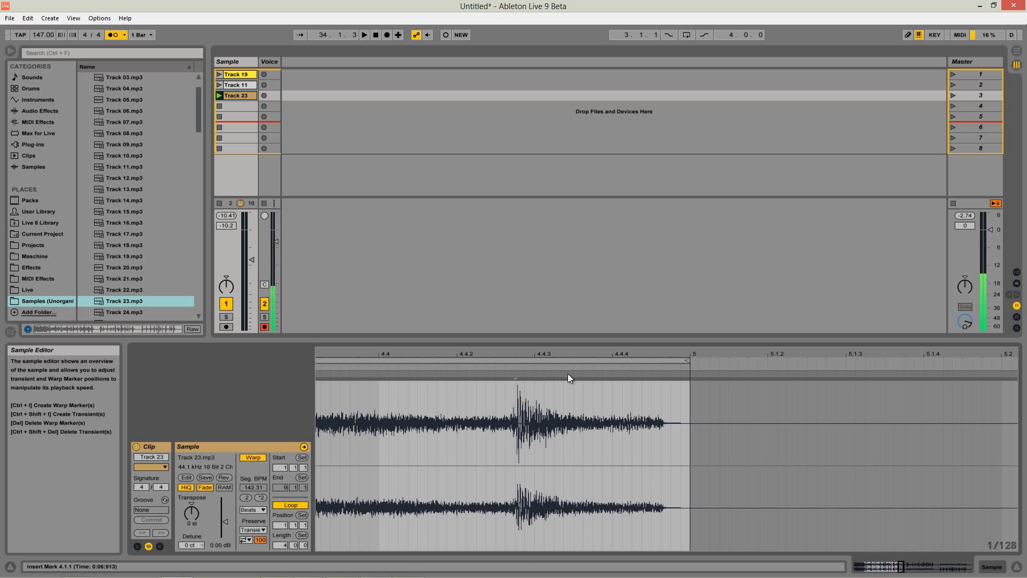
{"action": "double_click", "coordinate": [517, 375]}
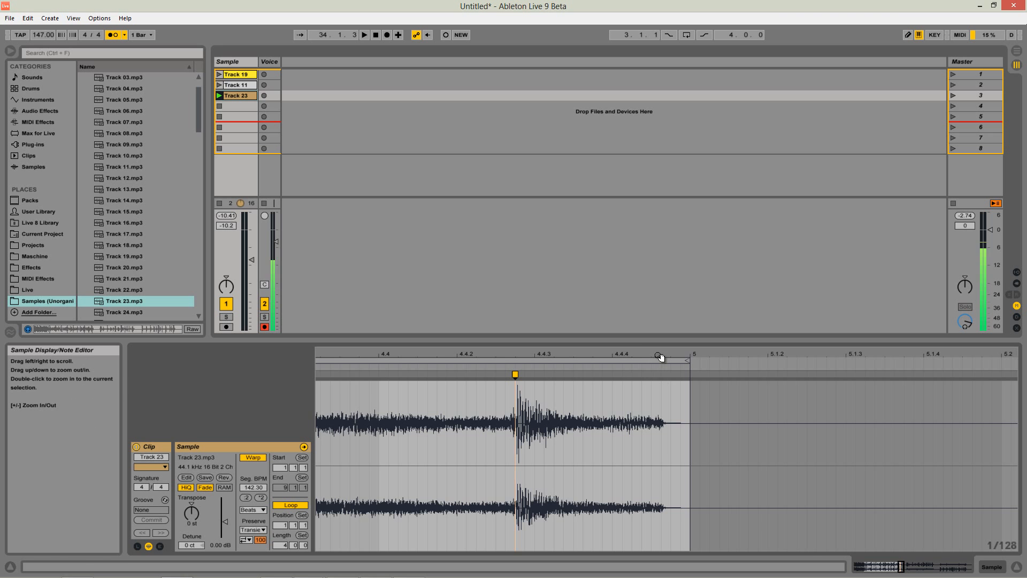
{"action": "mouse_move", "coordinate": [660, 355]}
{"action": "left_mouse_down"}
{"action": "mouse_move", "coordinate": [720, 377]}
{"action": "mouse_move", "coordinate": [724, 351]}
{"action": "mouse_move", "coordinate": [615, 300]}
{"action": "left_mouse_up"}
{"action": "double_click", "coordinate": [665, 374]}
Play Track 23's loop with the metronome on and set the project tempo to 180 BPM.
{"action": "key", "text": "space"}
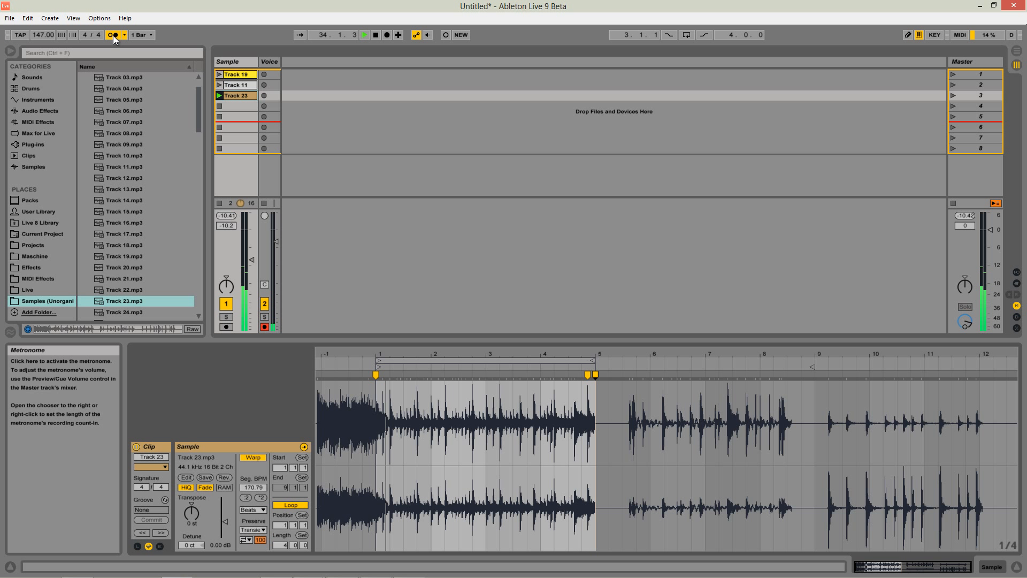
{"action": "key", "text": "space"}
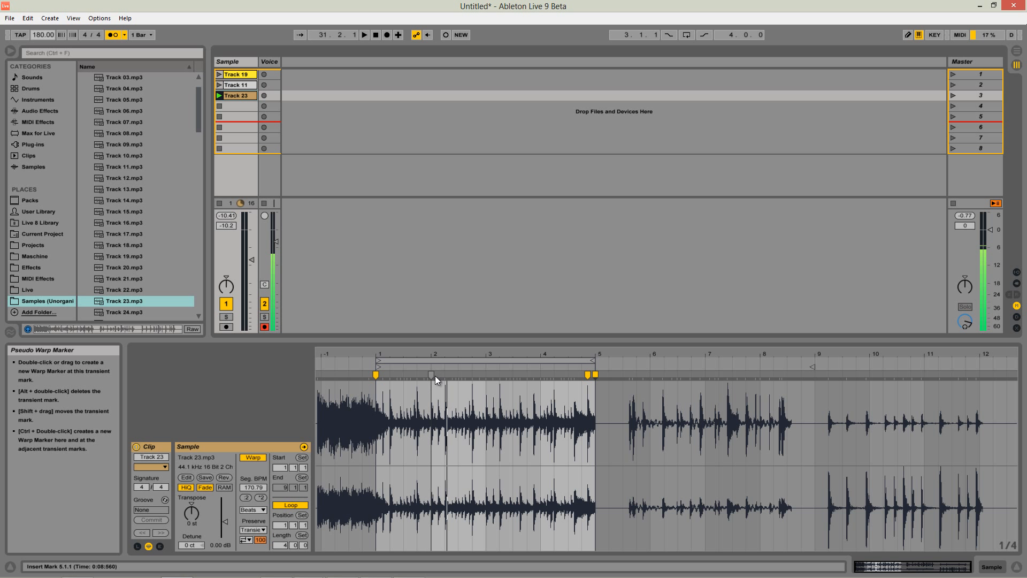
Add a warp marker at Track 23's 2.1.1 transient and remove the two warp markers near the loop's end.
{"action": "left_click_drag", "start_coordinate": [435, 376], "coordinate": [432, 374]}
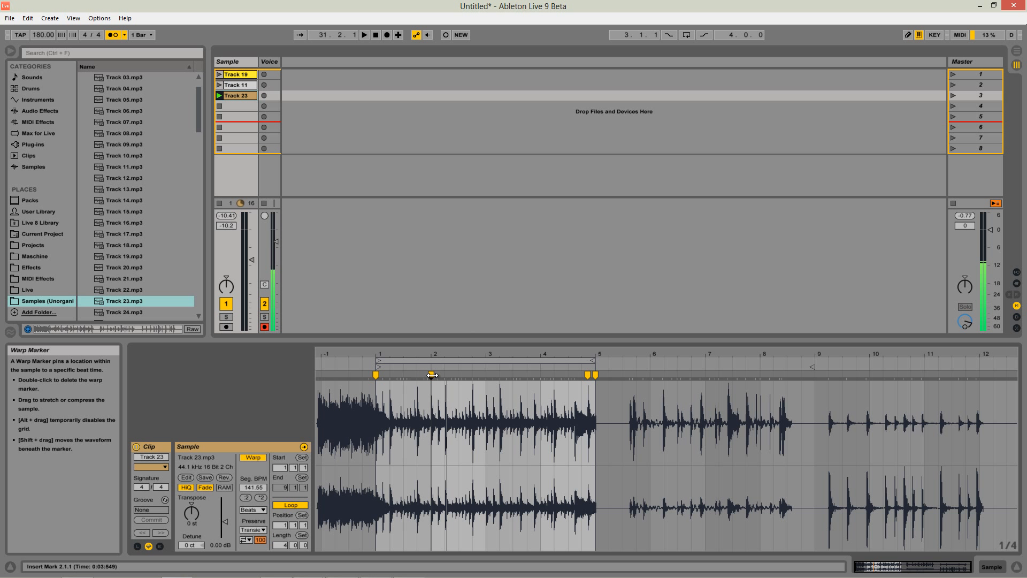
{"action": "double_click", "coordinate": [588, 375]}
{"action": "double_click", "coordinate": [596, 375]}
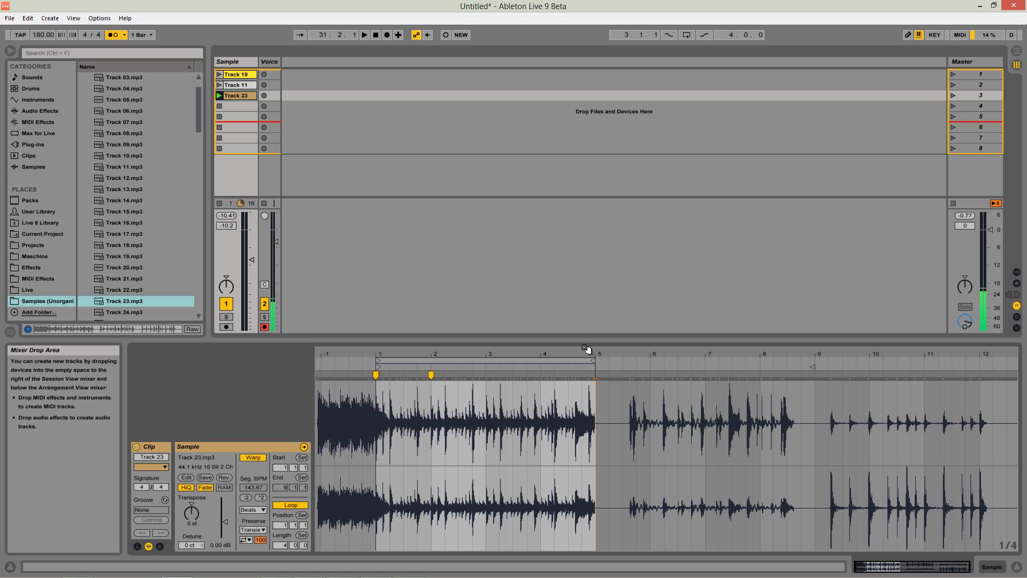
Check the segment BPM at Track 23's 1.1.1 marker and remove the warp marker at 2.1.1.
{"action": "left_click", "coordinate": [378, 374]}
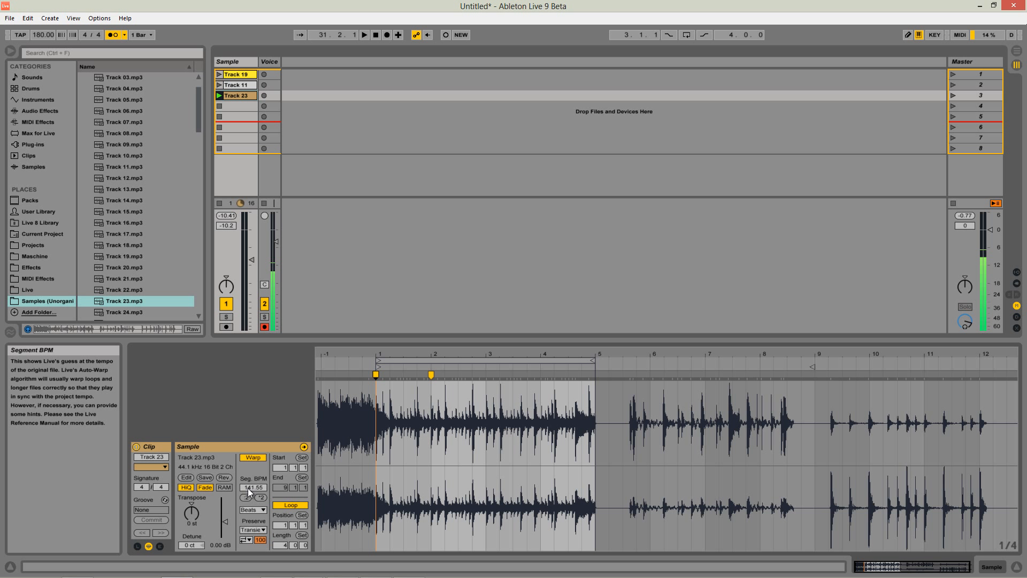
{"action": "left_click", "coordinate": [431, 374]}
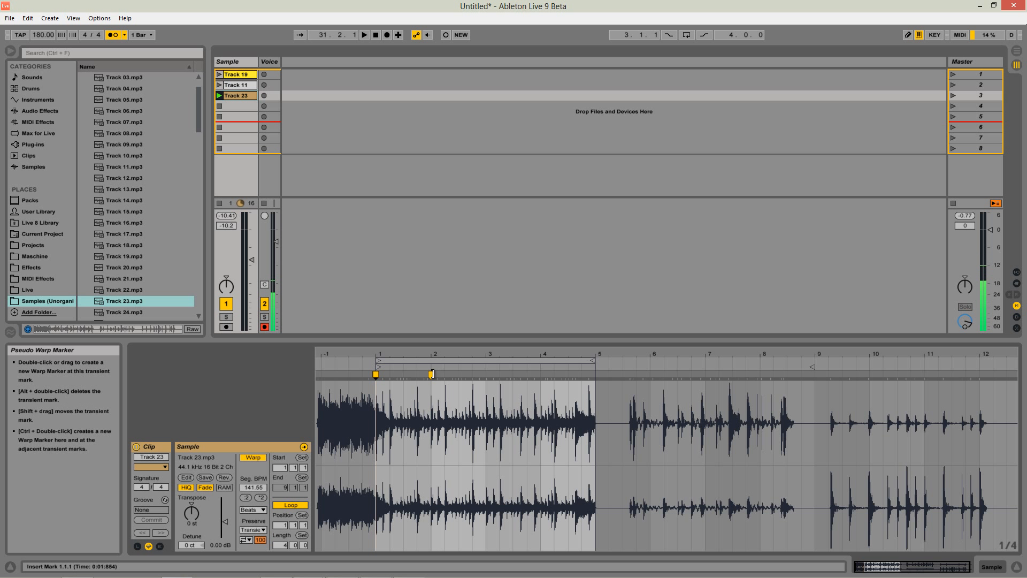
{"action": "key", "text": "Delete"}
{"action": "left_click", "coordinate": [375, 375]}
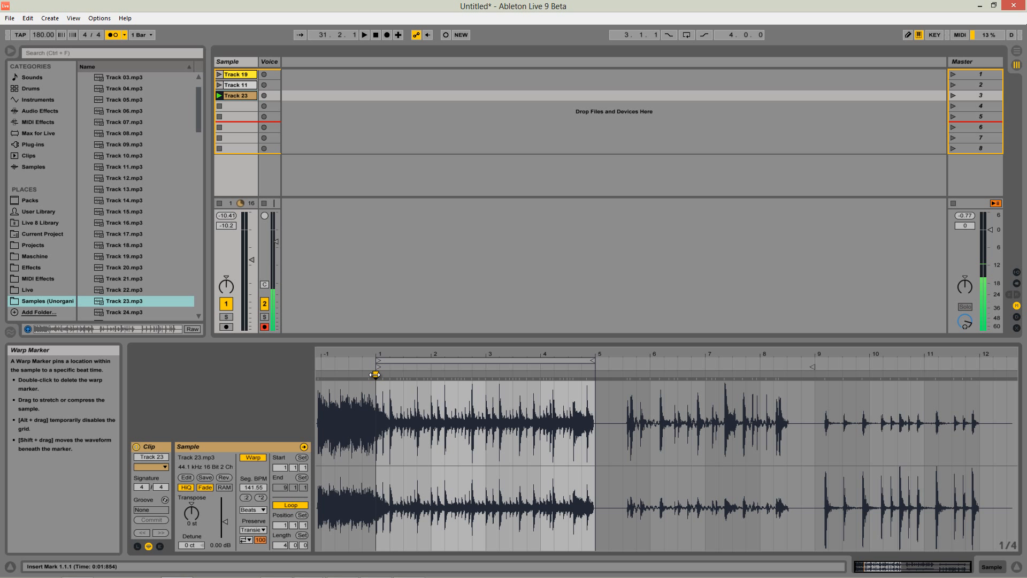
{"action": "left_click", "coordinate": [376, 374]}
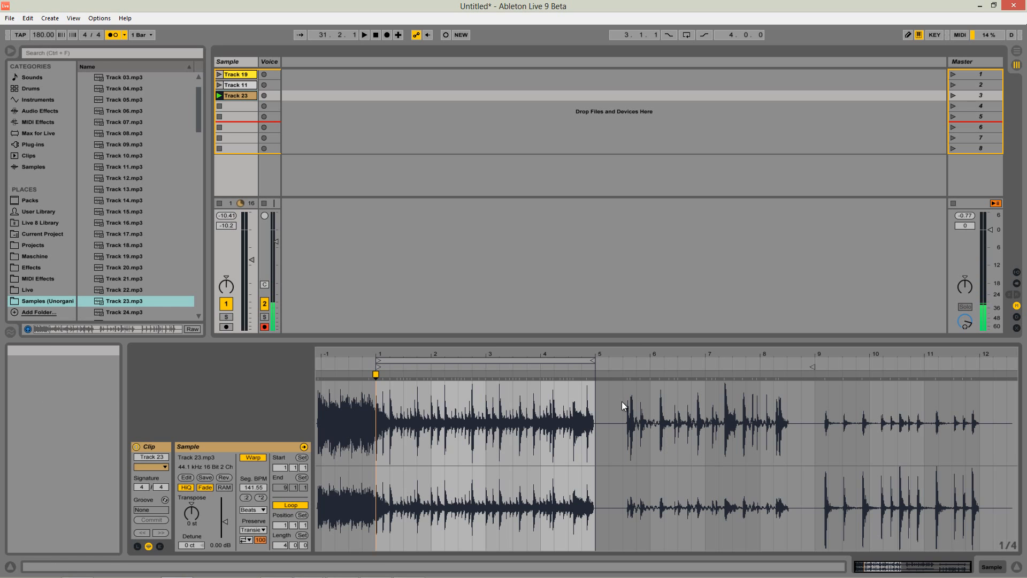
Inspect the transient just before bar 4 of Track 23 for its offset from the grid.
{"action": "left_click_drag", "start_coordinate": [544, 352], "coordinate": [546, 352]}
{"action": "left_click", "coordinate": [554, 376]}
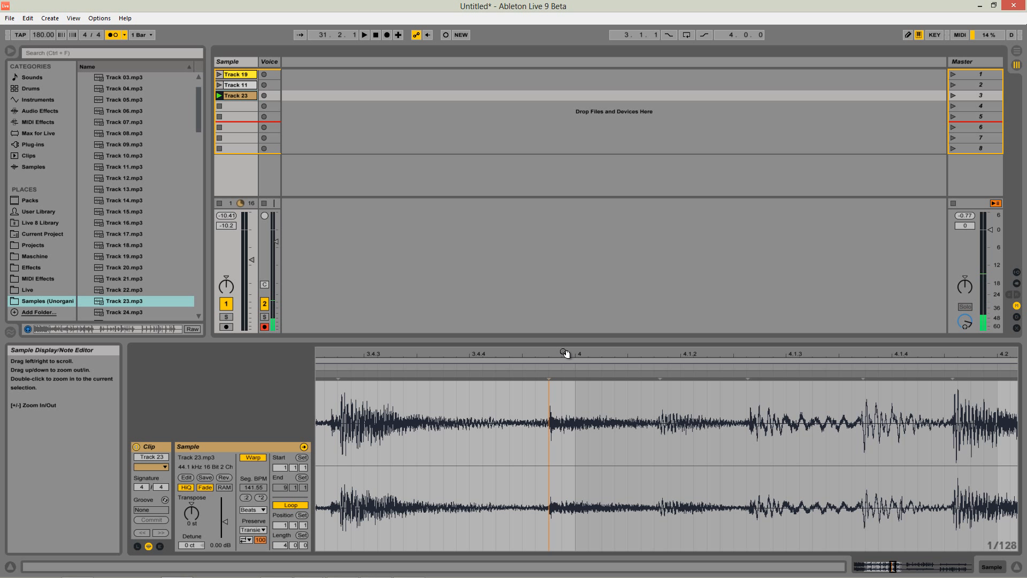
{"action": "left_click_drag", "start_coordinate": [567, 354], "coordinate": [545, 354]}
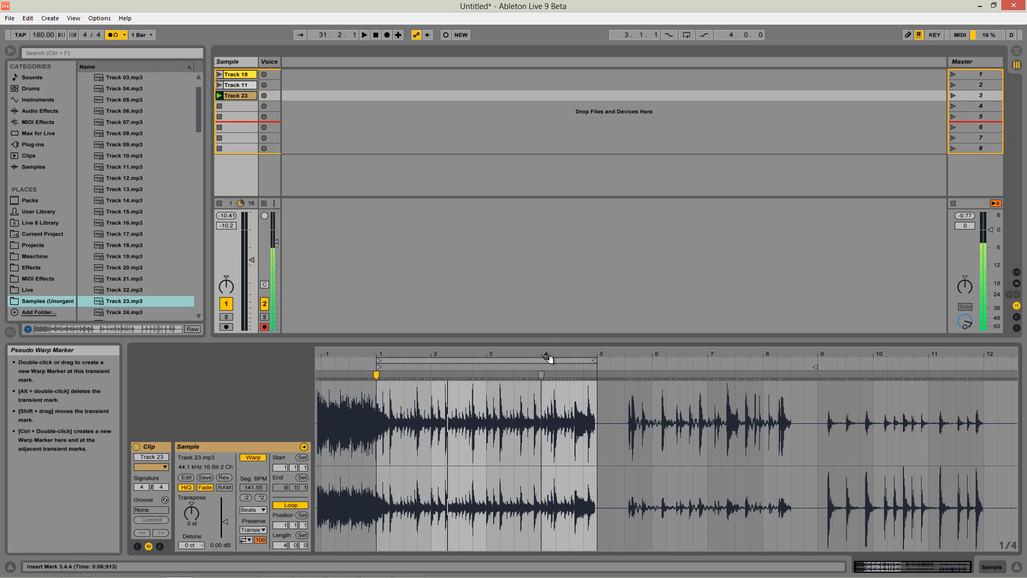
Add warp markers on Track 23's downbeat transients and align them to 2.1.1, 3.1.1 and 4.1.1.
{"action": "left_click_drag", "start_coordinate": [546, 353], "coordinate": [523, 343]}
{"action": "left_click_drag", "start_coordinate": [430, 353], "coordinate": [464, 374]}
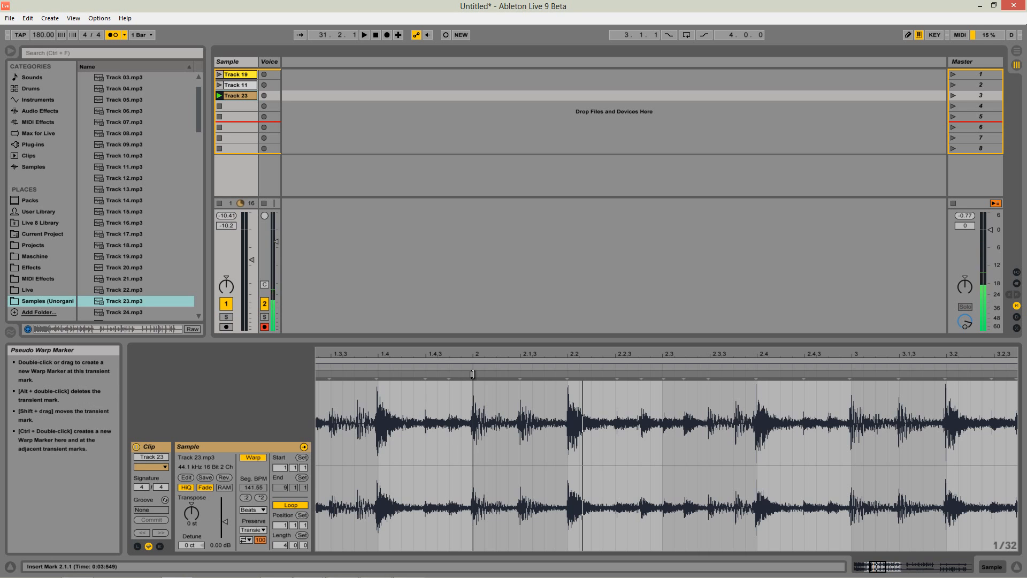
{"action": "left_click_drag", "start_coordinate": [610, 351], "coordinate": [615, 352]}
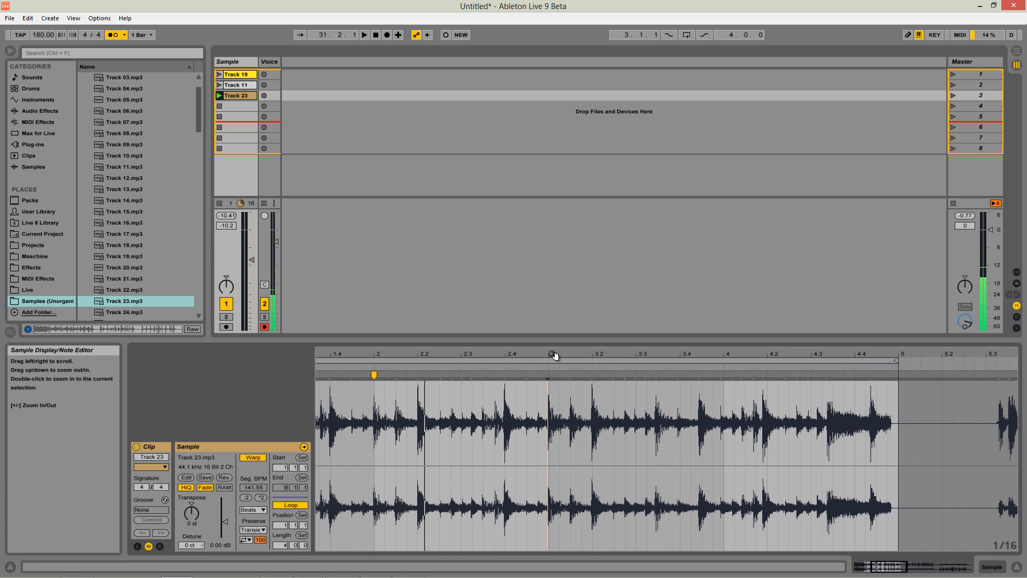
{"action": "mouse_move", "coordinate": [553, 354]}
{"action": "left_mouse_down"}
{"action": "mouse_move", "coordinate": [559, 383]}
{"action": "mouse_move", "coordinate": [584, 354]}
{"action": "mouse_move", "coordinate": [525, 357]}
{"action": "mouse_move", "coordinate": [565, 375]}
{"action": "mouse_move", "coordinate": [560, 354]}
{"action": "mouse_move", "coordinate": [642, 354]}
{"action": "left_mouse_up"}
{"action": "double_click", "coordinate": [559, 375]}
{"action": "double_click", "coordinate": [560, 376]}
Remove Track 23's intermediate warp markers at 2.1.1 and 3.1.1, keeping only those at 1.1.1 and 4.1.1.
{"action": "double_click", "coordinate": [449, 375]}
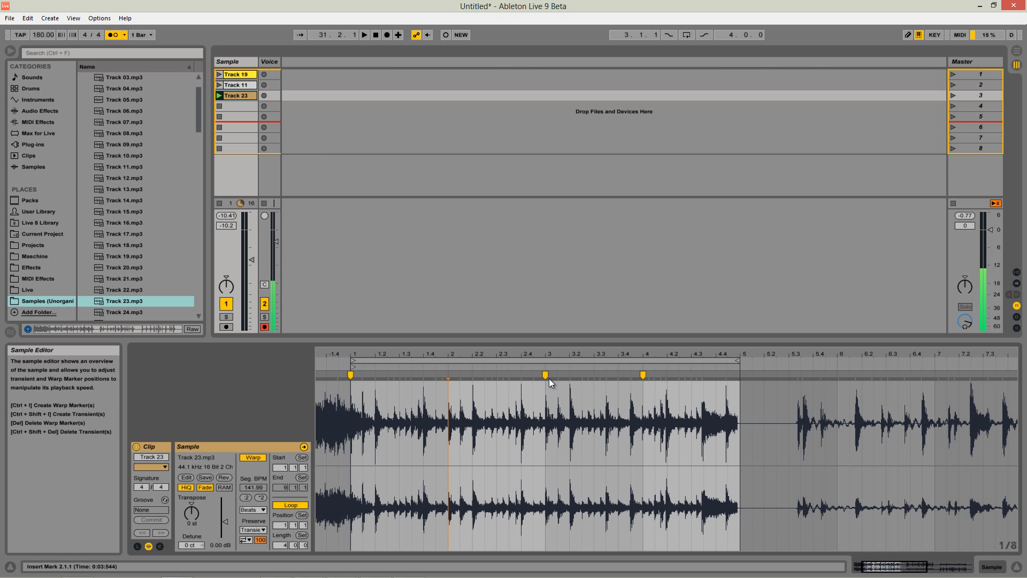
{"action": "double_click", "coordinate": [546, 375]}
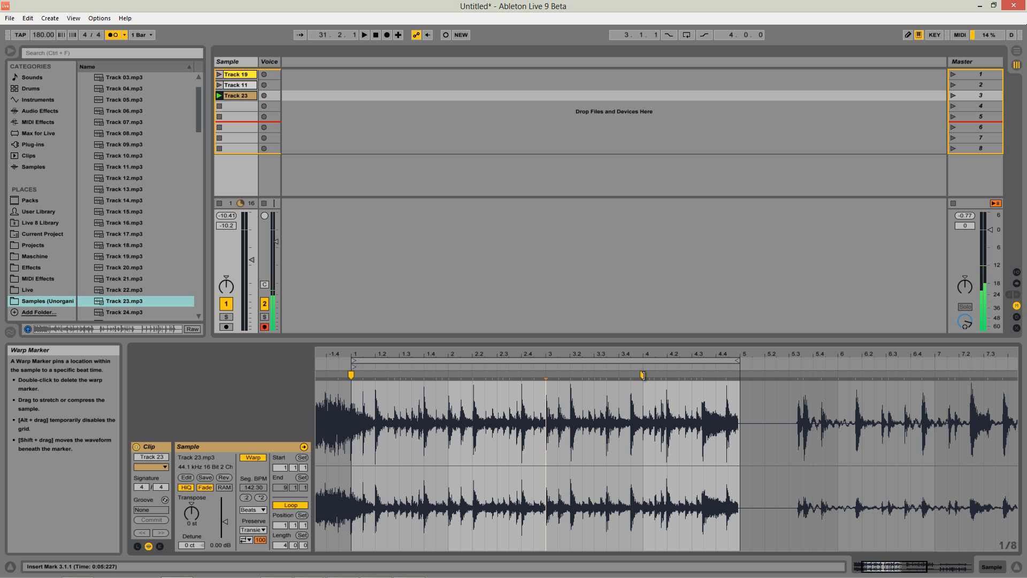
{"action": "left_click_drag", "start_coordinate": [643, 356], "coordinate": [644, 340]}
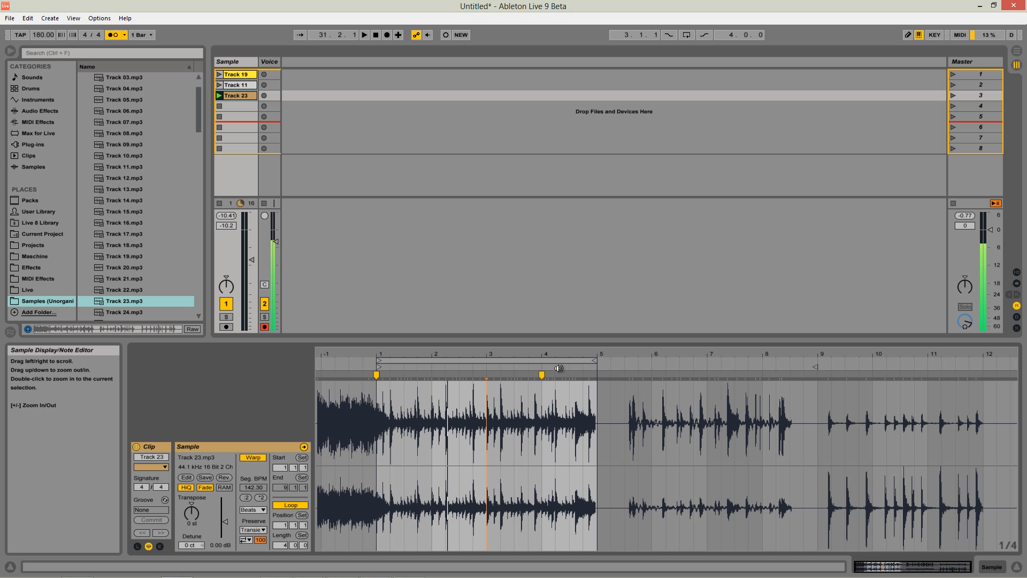